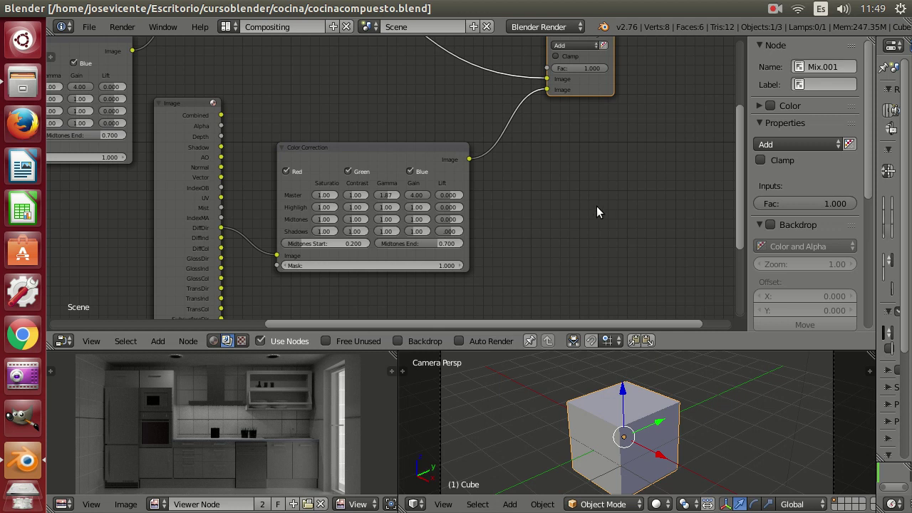
Save the current compositing file, then reopen the recent file cocina04.blend.
{"action": "left_click", "coordinate": [89, 27]}
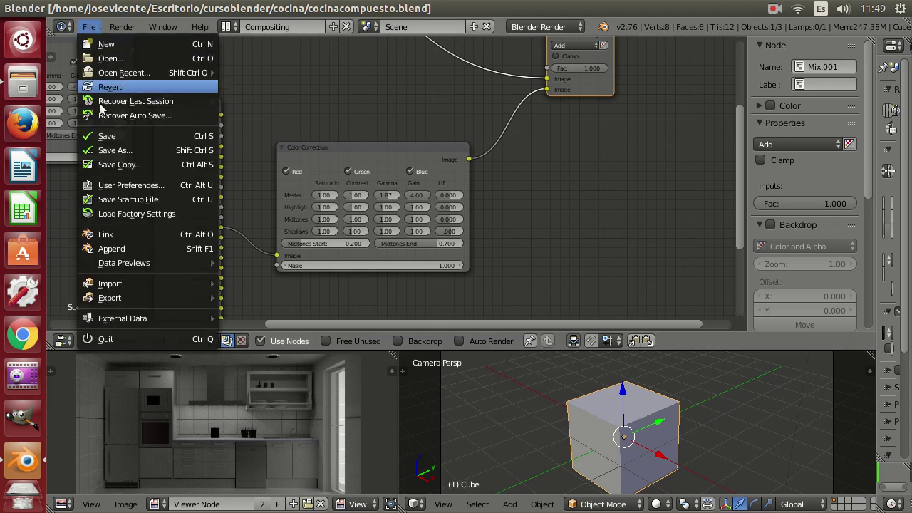
{"action": "left_click", "coordinate": [107, 135]}
{"action": "left_click", "coordinate": [89, 27]}
{"action": "left_click", "coordinate": [292, 86]}
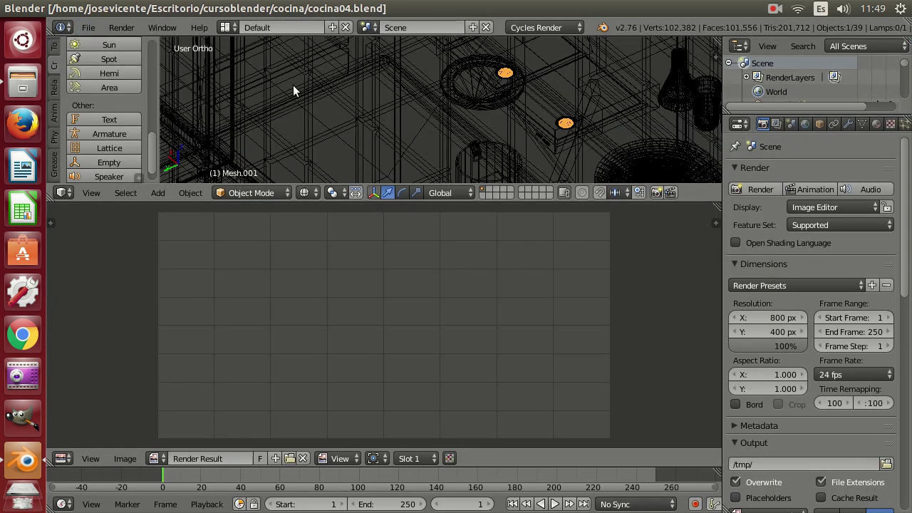
Show the kitchen through the camera in the lower view and centre the top view on the 3D cursor.
{"action": "key", "text": "shift+F5"}
{"action": "left_click", "coordinate": [487, 180]}
{"action": "key", "text": "alt+Home"}
{"action": "scroll", "coordinate": [482, 141], "scroll_direction": "down", "scroll_amount": 1}
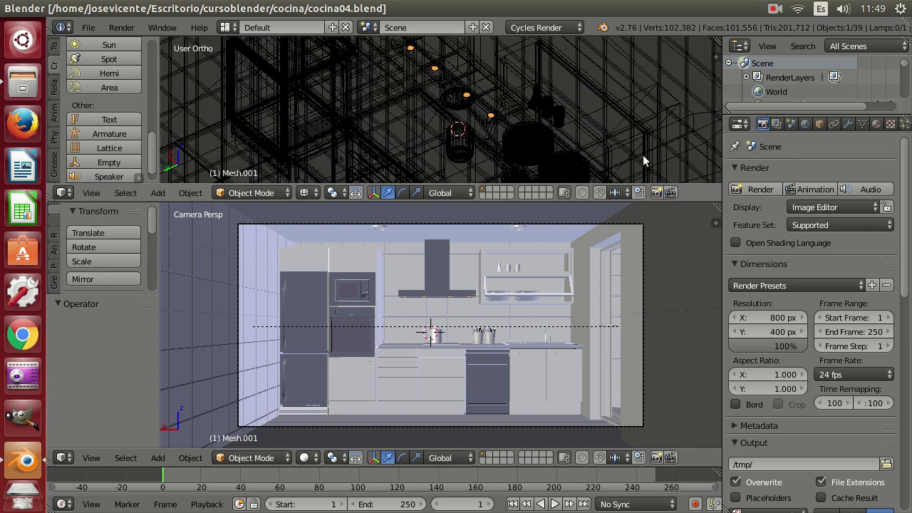
Set the lux lamp material's emission strength to 0 and check the World and Render settings.
{"action": "left_click", "coordinate": [876, 124]}
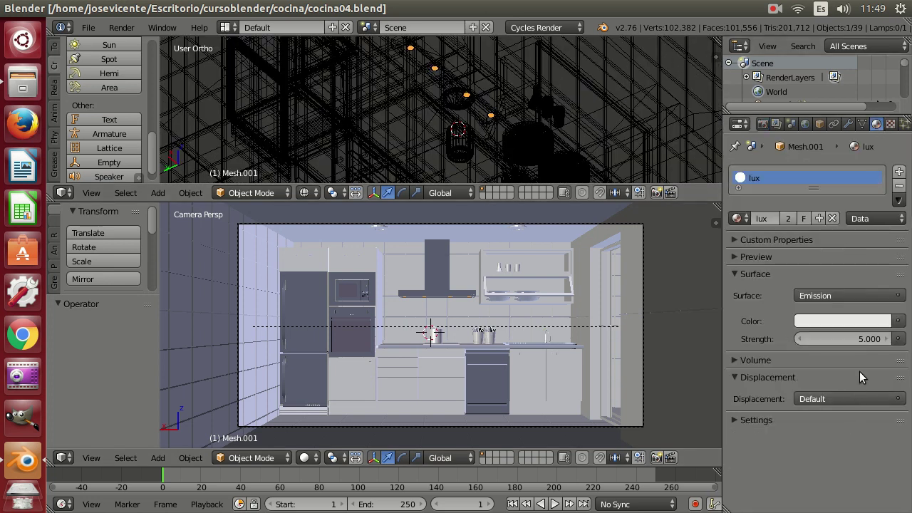
{"action": "left_click", "coordinate": [859, 340]}
{"action": "type", "text": "0"}
{"action": "key", "text": "Return"}
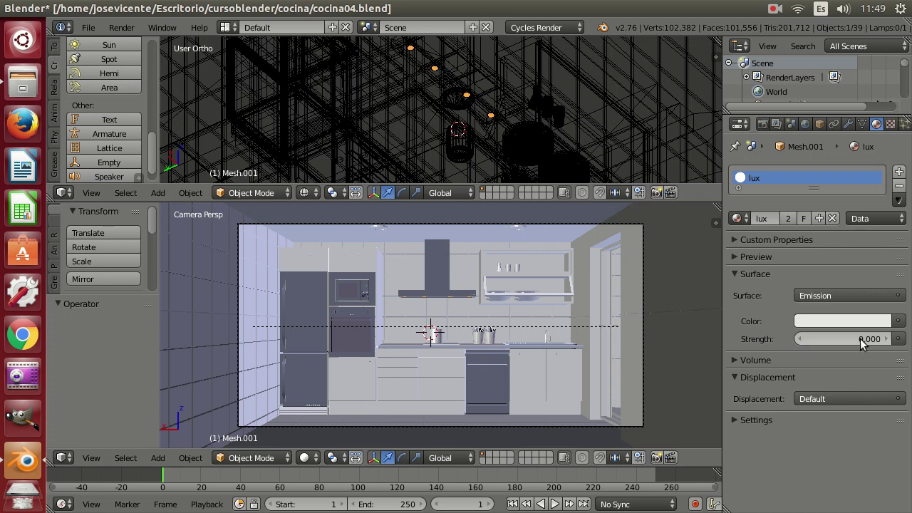
{"action": "left_click", "coordinate": [805, 124]}
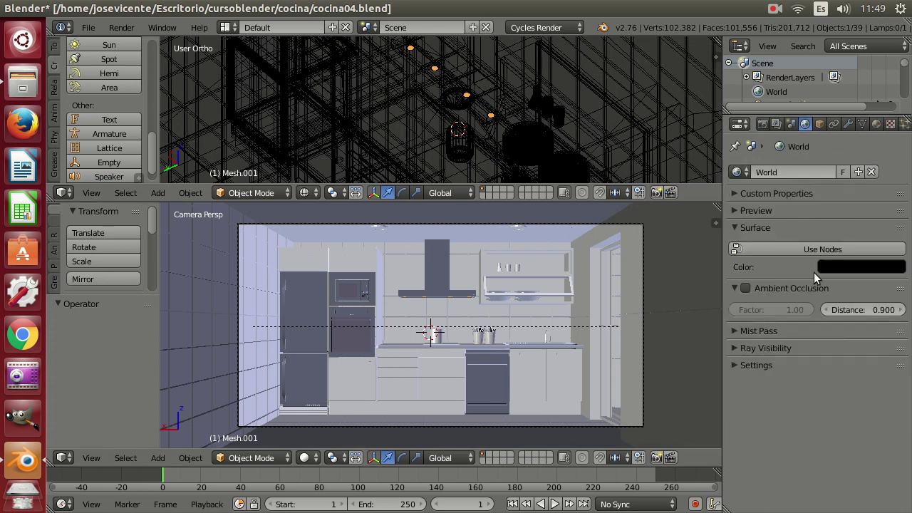
{"action": "left_click", "coordinate": [762, 124]}
{"action": "left_click", "coordinate": [310, 458]}
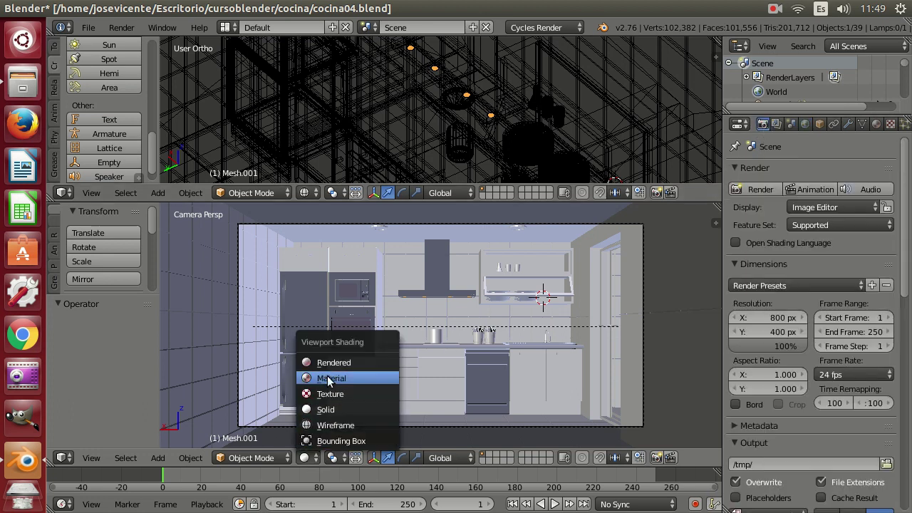
Switch the camera view to Rendered shading and lower the World AO distance to 0.700.
{"action": "left_click", "coordinate": [331, 363]}
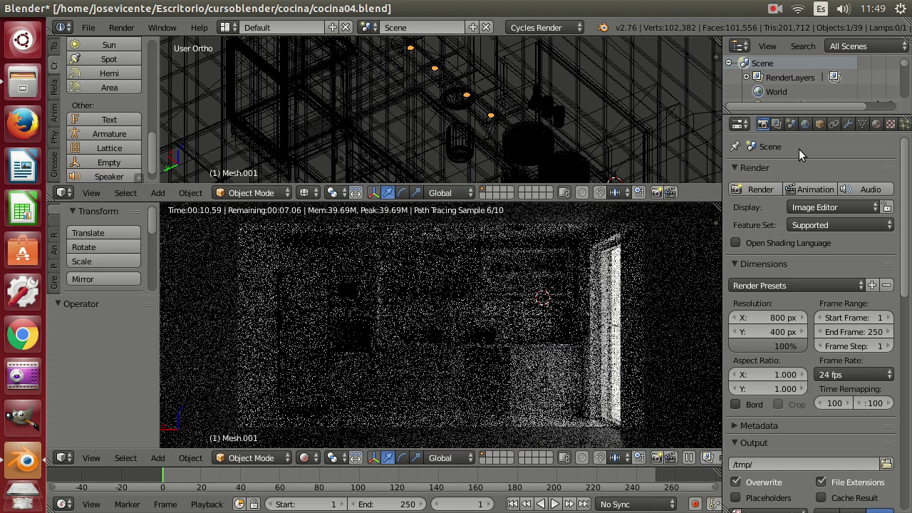
{"action": "scroll", "coordinate": [800, 308], "scroll_direction": "down", "scroll_amount": 4}
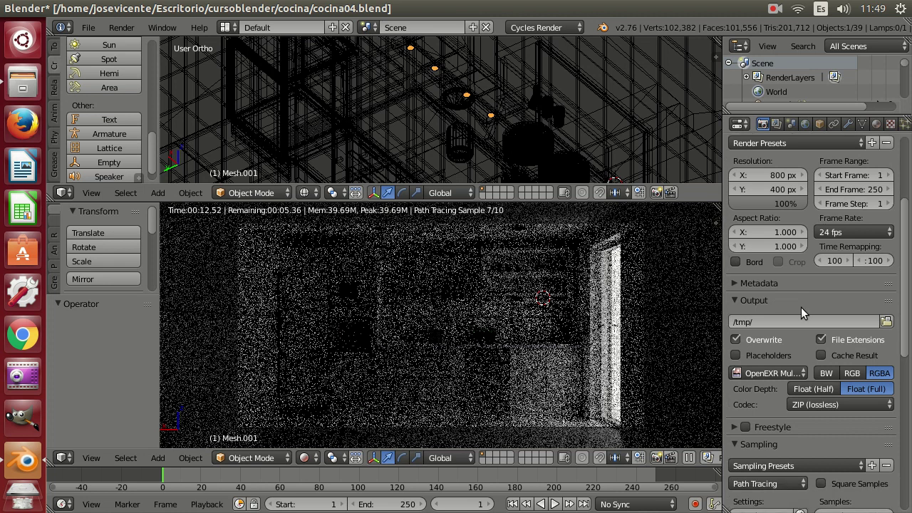
{"action": "scroll", "coordinate": [801, 307], "scroll_direction": "down", "scroll_amount": 5}
{"action": "scroll", "coordinate": [801, 312], "scroll_direction": "down", "scroll_amount": 2}
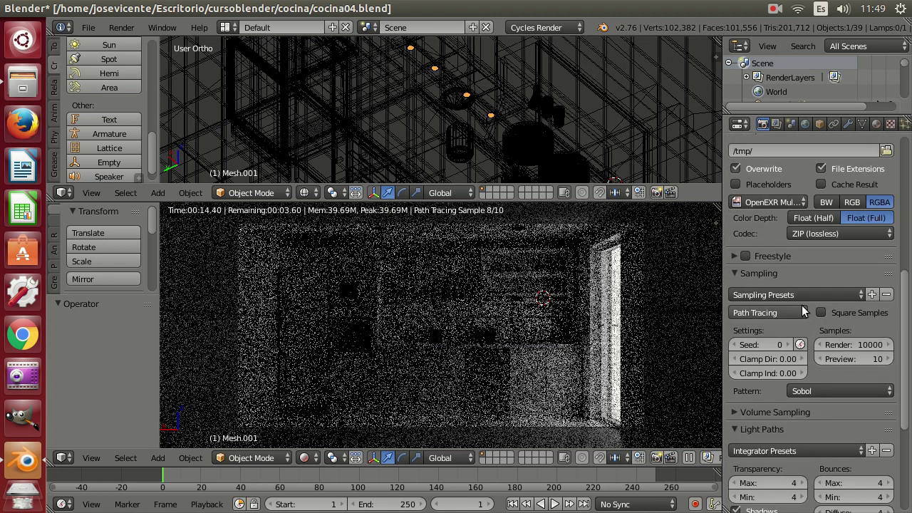
{"action": "left_click", "coordinate": [805, 124]}
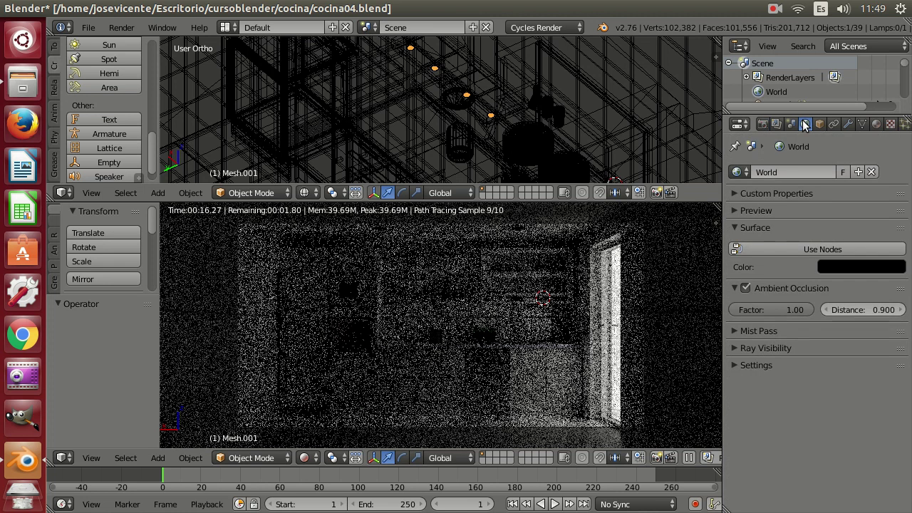
{"action": "left_click", "coordinate": [825, 309]}
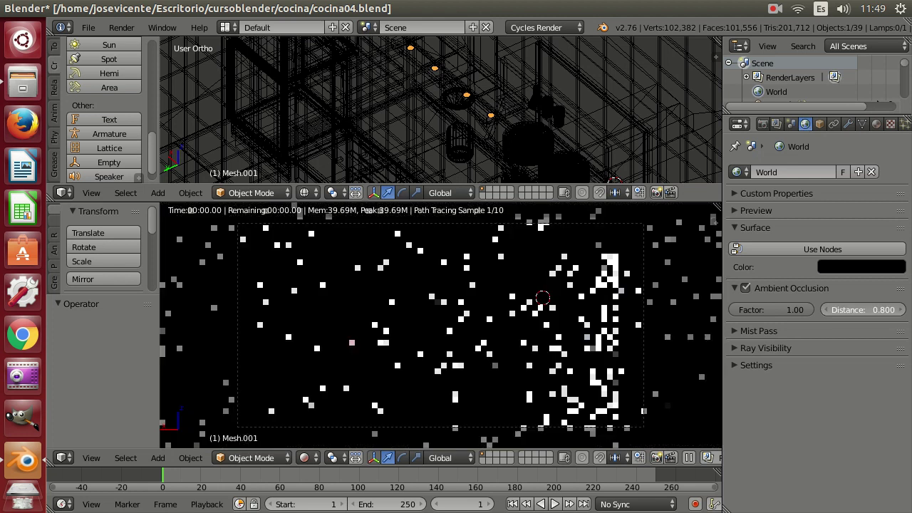
{"action": "left_click", "coordinate": [826, 310]}
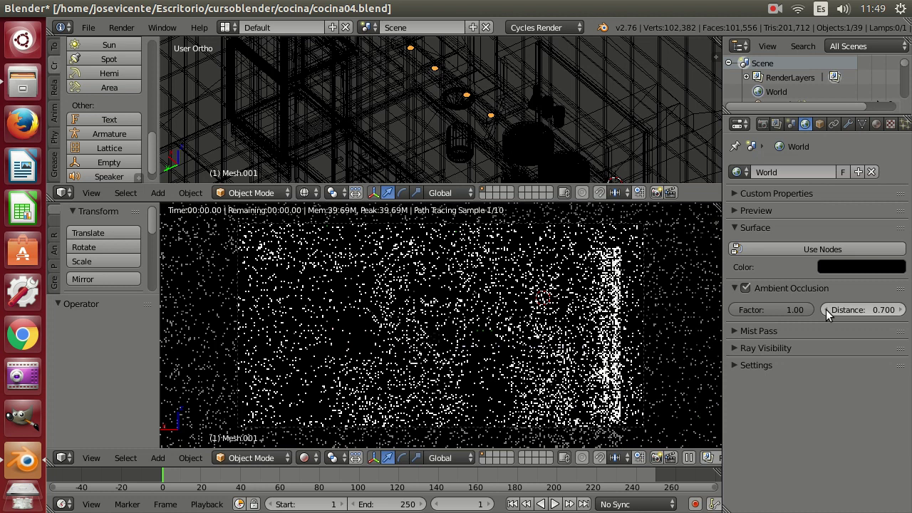
Set the Light Paths maximum and minimum bounces to 1.
{"action": "scroll", "coordinate": [845, 354], "scroll_direction": "up", "scroll_amount": 3, "text": "ctrl"}
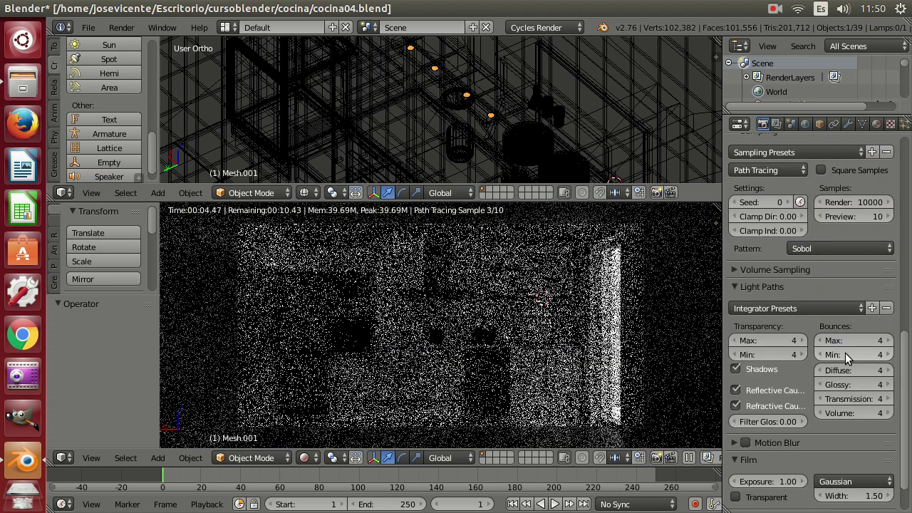
{"action": "left_click_drag", "start_coordinate": [844, 353], "coordinate": [827, 353]}
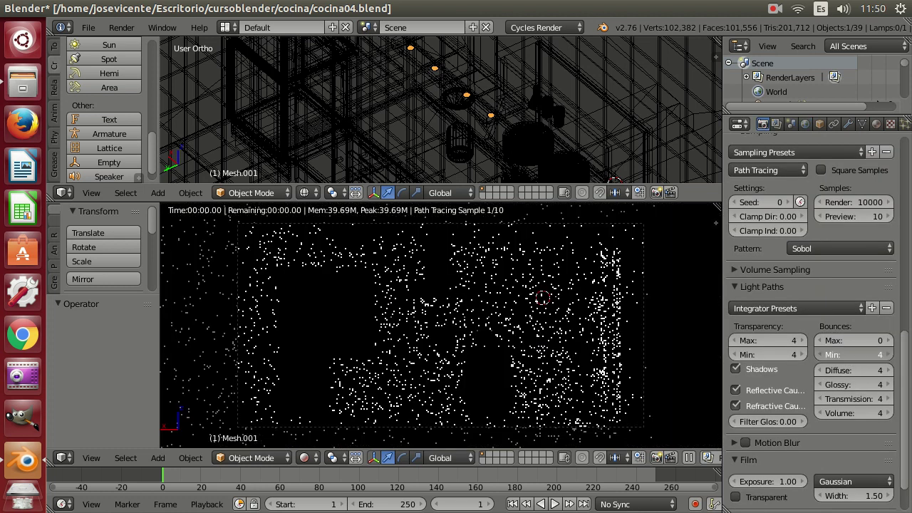
{"action": "left_click_drag", "start_coordinate": [848, 354], "coordinate": [827, 354]}
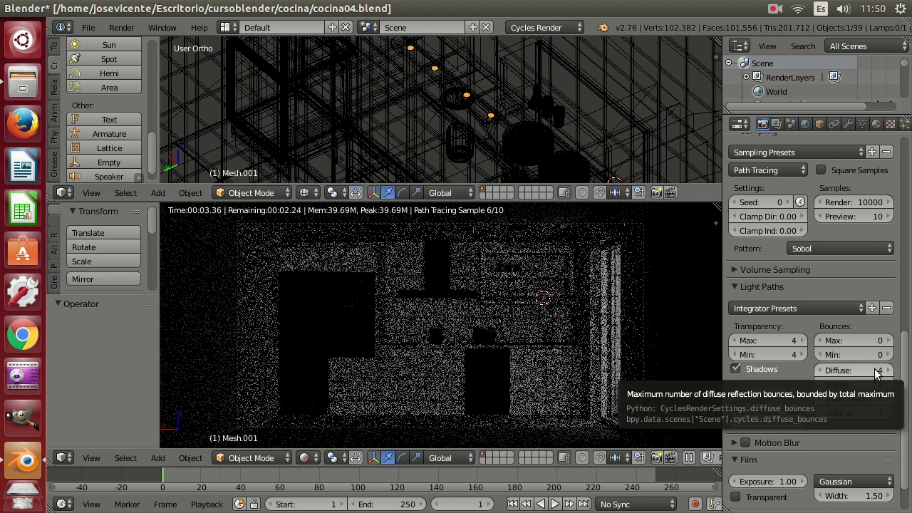
{"action": "left_click", "coordinate": [889, 354]}
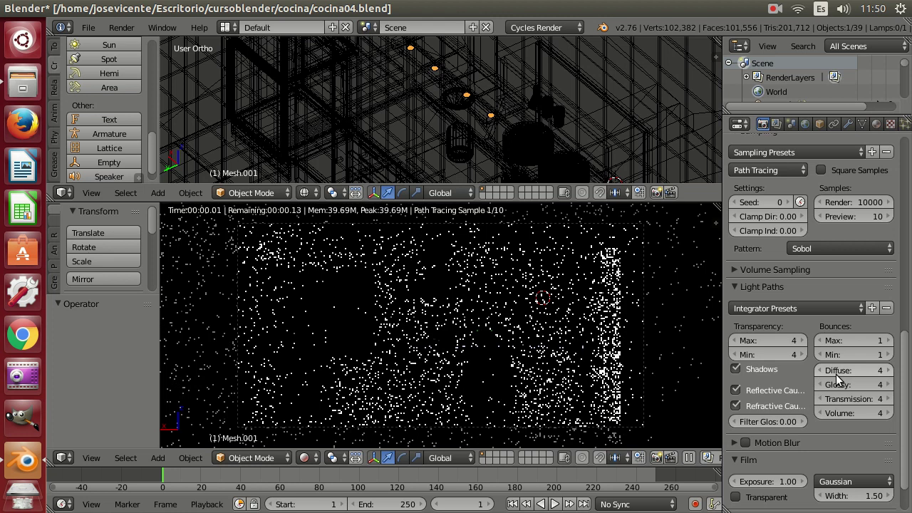
{"action": "scroll", "coordinate": [807, 267], "scroll_direction": "up", "scroll_amount": 15}
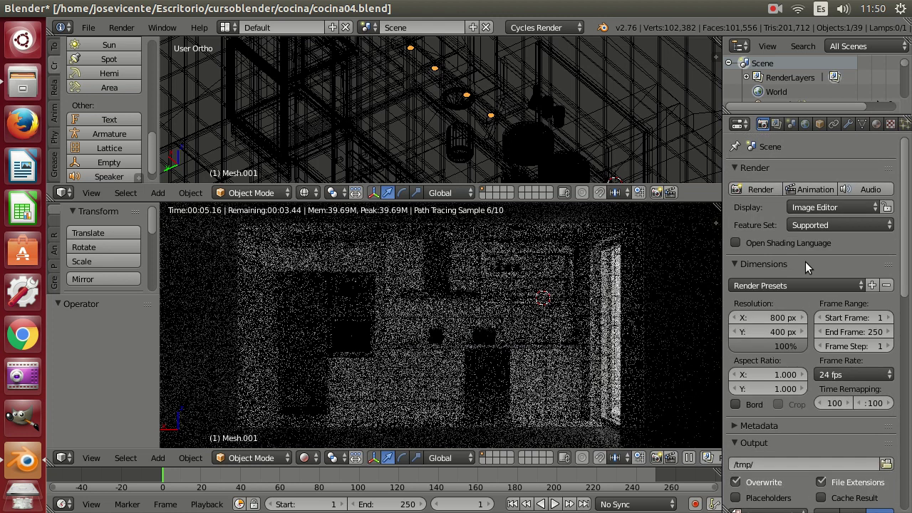
{"action": "left_click", "coordinate": [89, 27]}
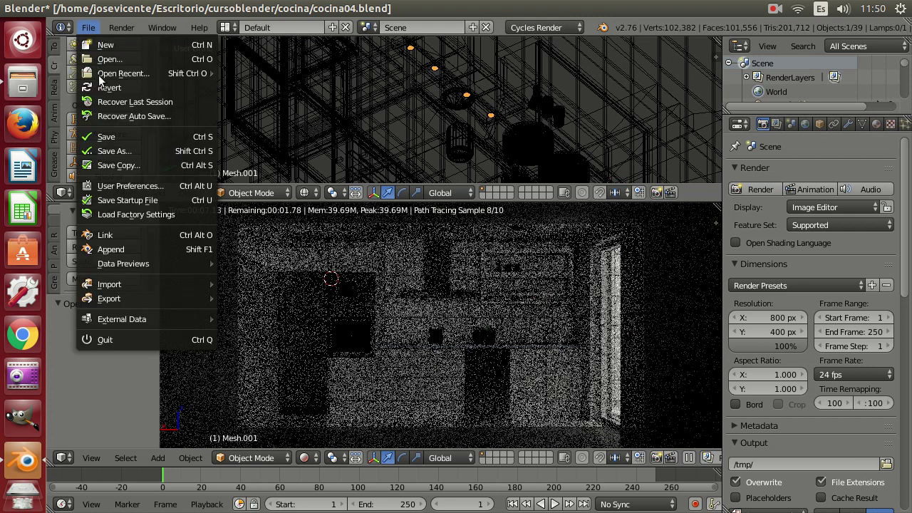
Set CUDA as the compute device in User Preferences.
{"action": "left_click", "coordinate": [135, 186]}
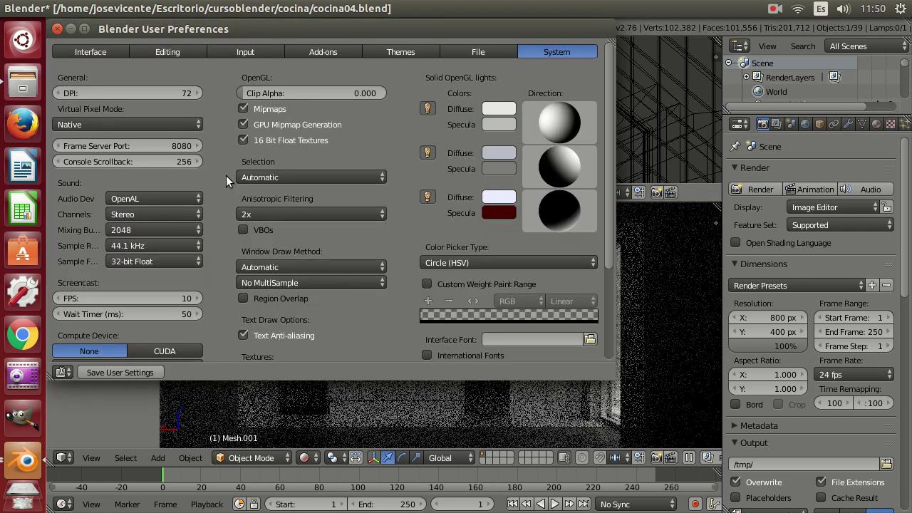
{"action": "left_click", "coordinate": [153, 352]}
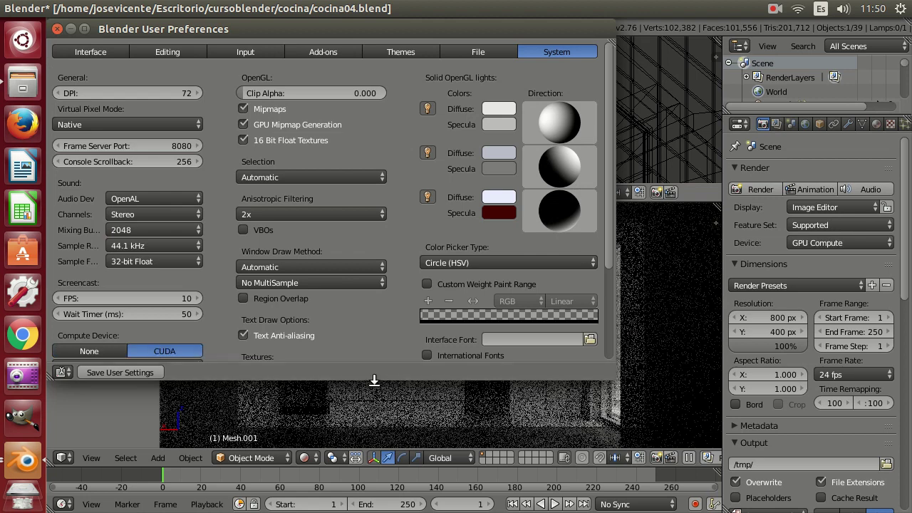
{"action": "left_click", "coordinate": [671, 344]}
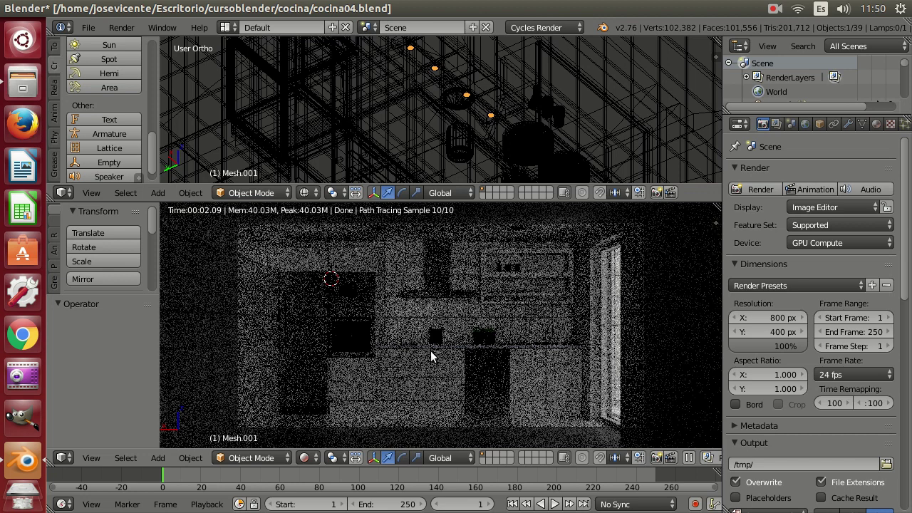
Lower the final render samples to 100.
{"action": "scroll", "coordinate": [875, 366], "scroll_direction": "down", "scroll_amount": 5}
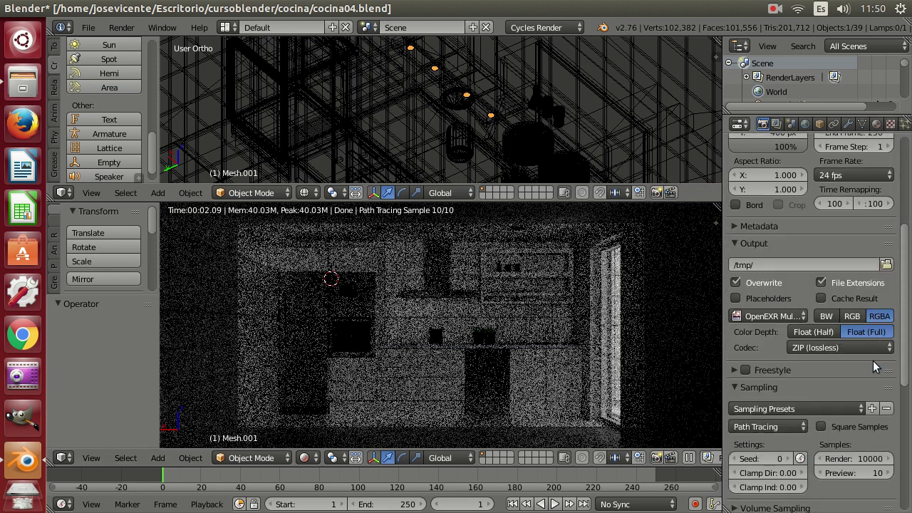
{"action": "scroll", "coordinate": [875, 366], "scroll_direction": "down", "scroll_amount": 4}
{"action": "left_click", "coordinate": [867, 345]}
{"action": "type", "text": "1000"}
{"action": "key", "text": "BackSpace"}
{"action": "key", "text": "Return"}
Return the camera view to Solid shading, start a test render and stop it early.
{"action": "left_click", "coordinate": [306, 458]}
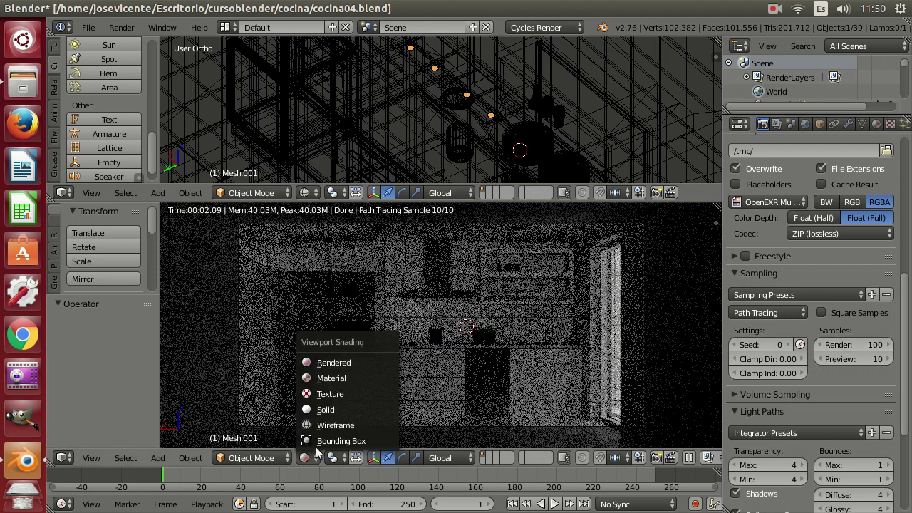
{"action": "left_click", "coordinate": [319, 420]}
{"action": "left_click", "coordinate": [335, 379]}
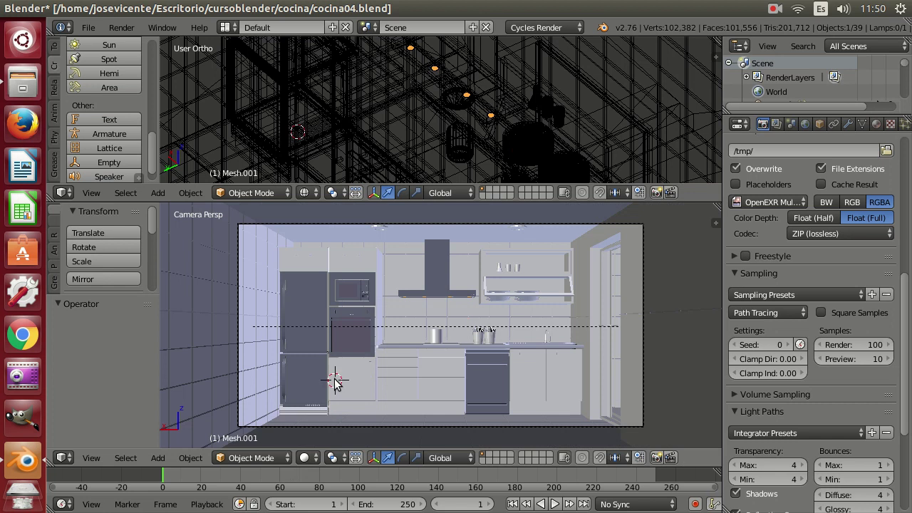
{"action": "key", "text": "F12"}
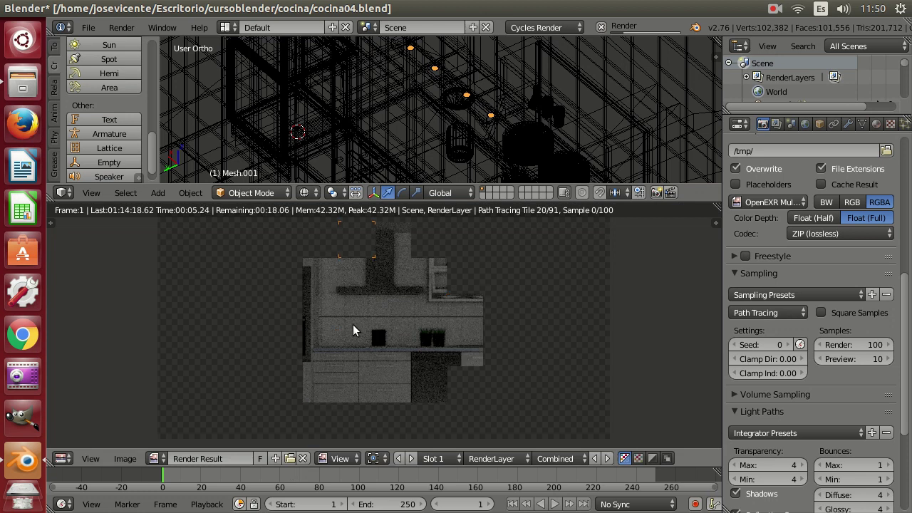
{"action": "key", "text": "Escape"}
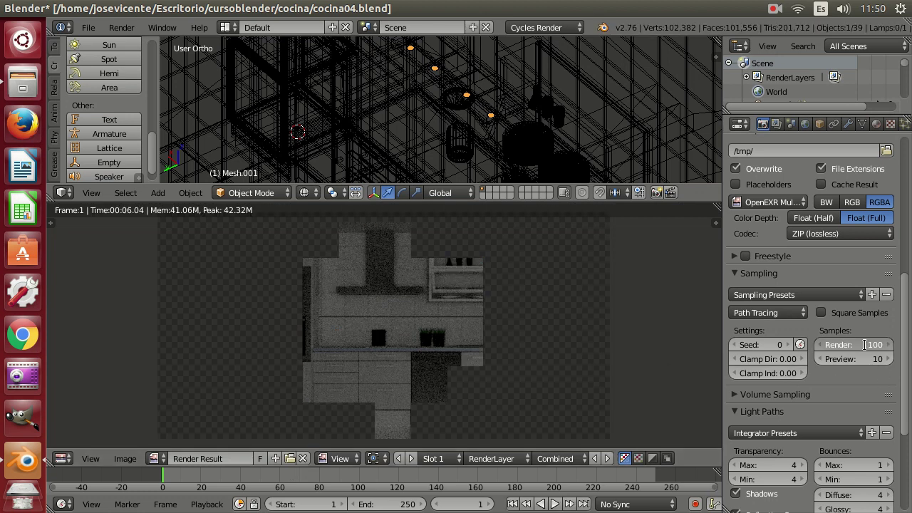
Set the render samples to 1000.
{"action": "double_click", "coordinate": [864, 344]}
{"action": "type", "text": "1000"}
{"action": "key", "text": "Return"}
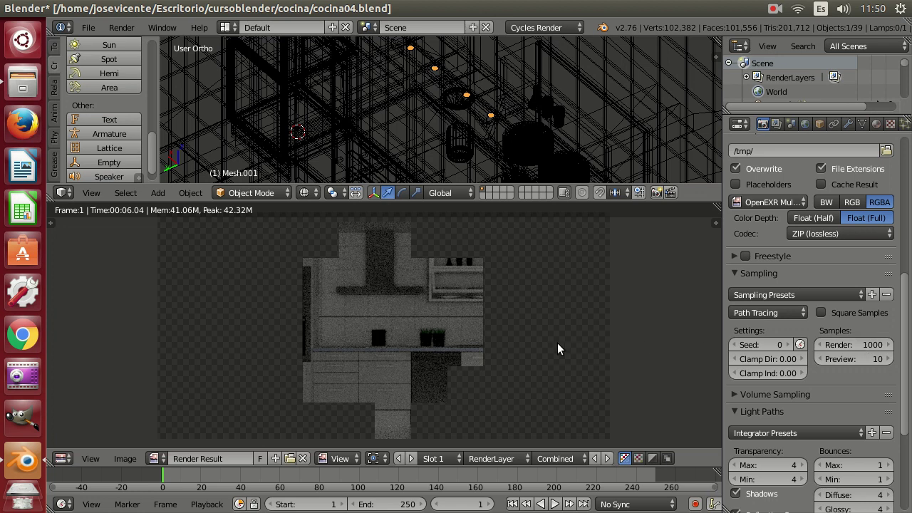
{"action": "scroll", "coordinate": [746, 157], "scroll_direction": "up", "scroll_amount": 9}
{"action": "scroll", "coordinate": [774, 211], "scroll_direction": "up", "scroll_amount": 2}
Render the kitchen at 1000 samples and cancel it after about 47 seconds.
{"action": "left_click", "coordinate": [760, 189]}
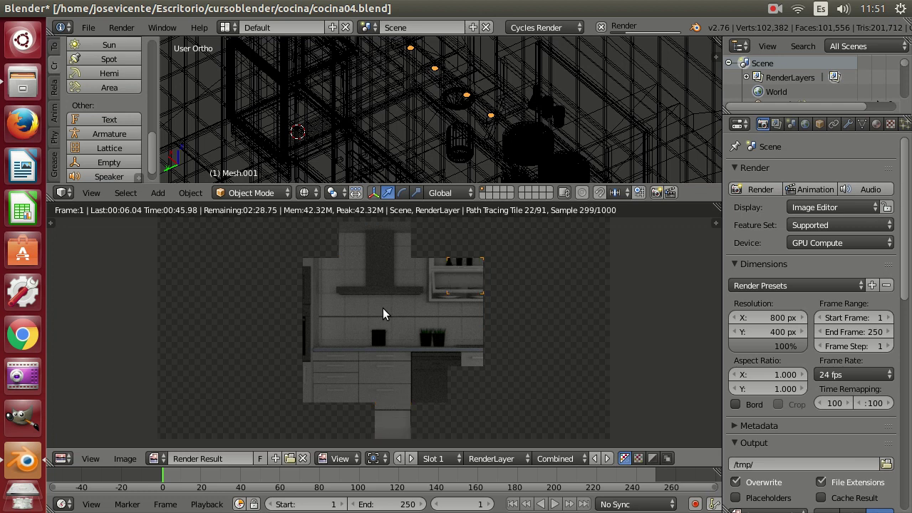
{"action": "key", "text": "Escape"}
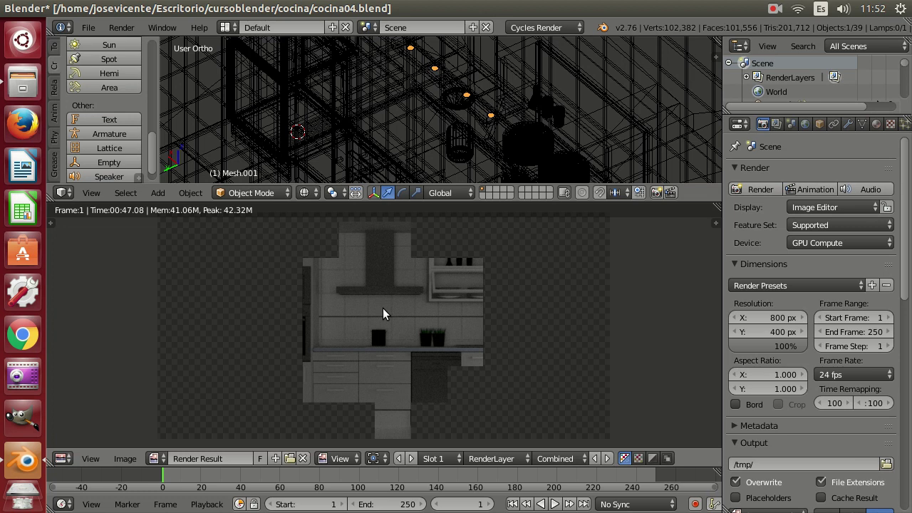
Inspect pixel values on the partial render, then return to the camera view.
{"action": "left_click", "coordinate": [431, 336]}
{"action": "scroll", "coordinate": [429, 339], "scroll_direction": "down", "scroll_amount": 1}
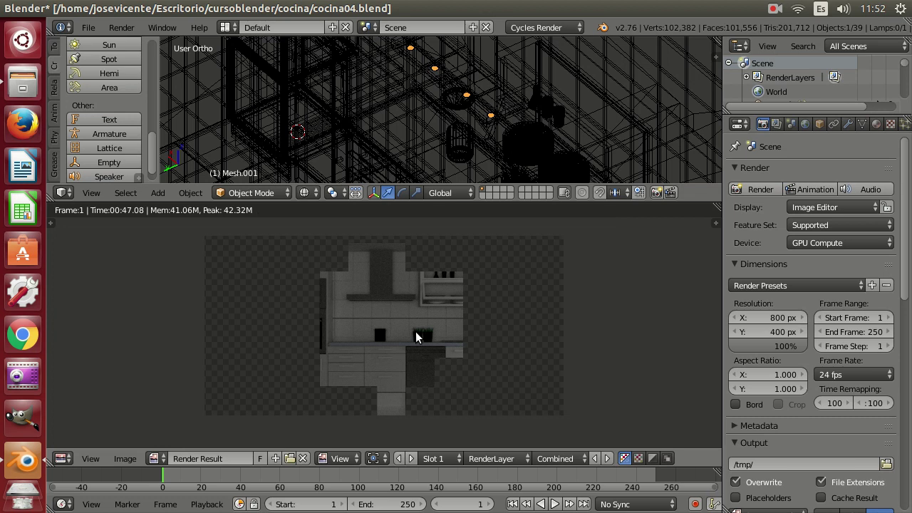
{"action": "key", "text": "Escape"}
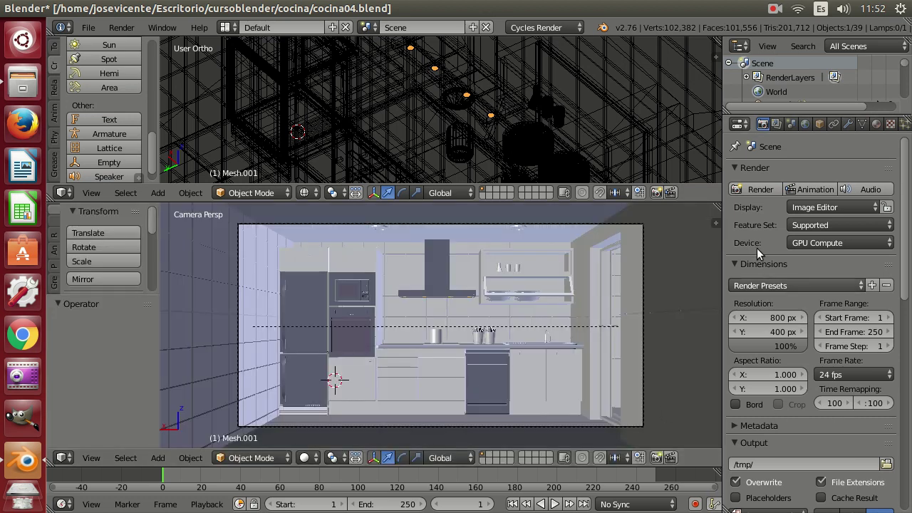
Lower render samples to 100 and render the complete kitchen image.
{"action": "left_click", "coordinate": [764, 190]}
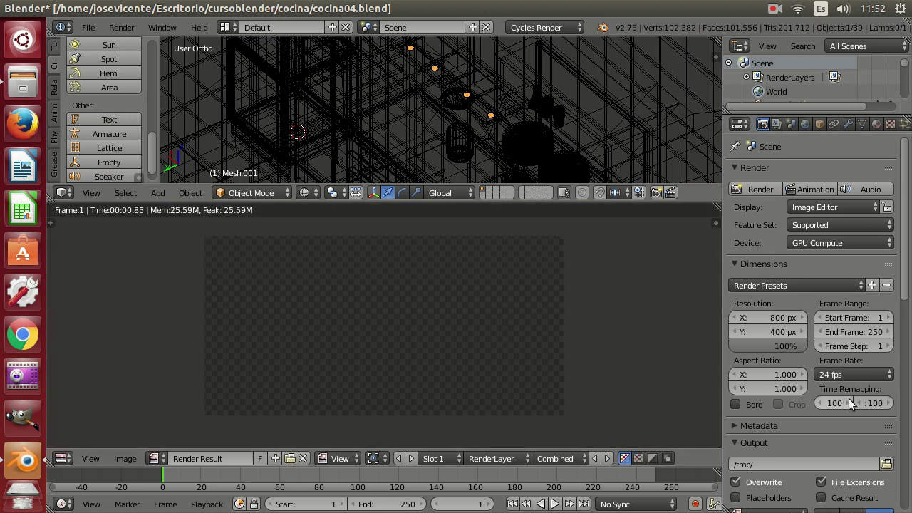
{"action": "scroll", "coordinate": [849, 399], "scroll_direction": "down", "scroll_amount": 3}
{"action": "scroll", "coordinate": [854, 390], "scroll_direction": "down", "scroll_amount": 5}
{"action": "left_click", "coordinate": [840, 428]}
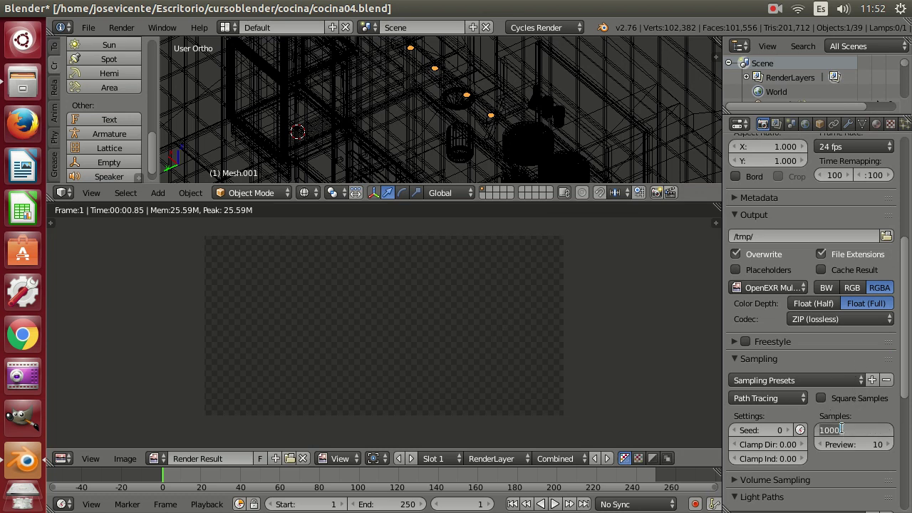
{"action": "type", "text": "100"}
{"action": "key", "text": "Return"}
{"action": "scroll", "coordinate": [852, 365], "scroll_direction": "up", "scroll_amount": 6}
{"action": "scroll", "coordinate": [771, 225], "scroll_direction": "up", "scroll_amount": 2}
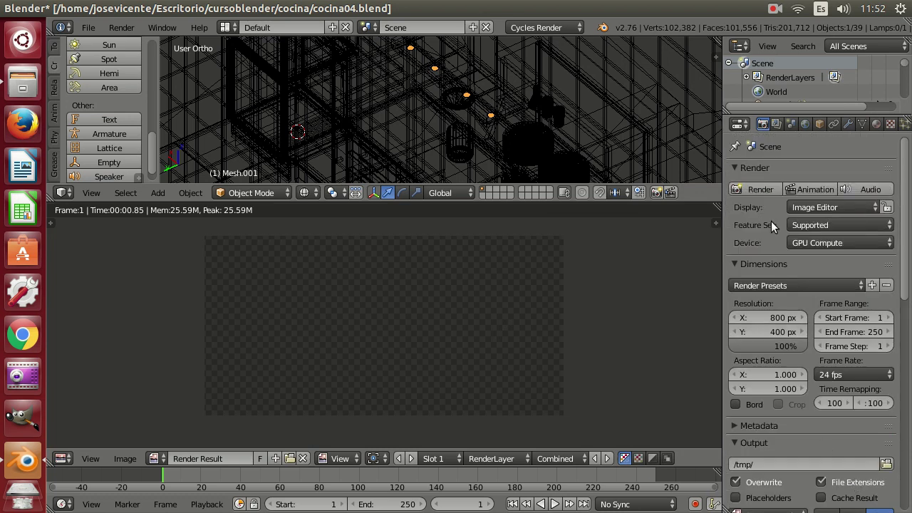
{"action": "left_click", "coordinate": [766, 188]}
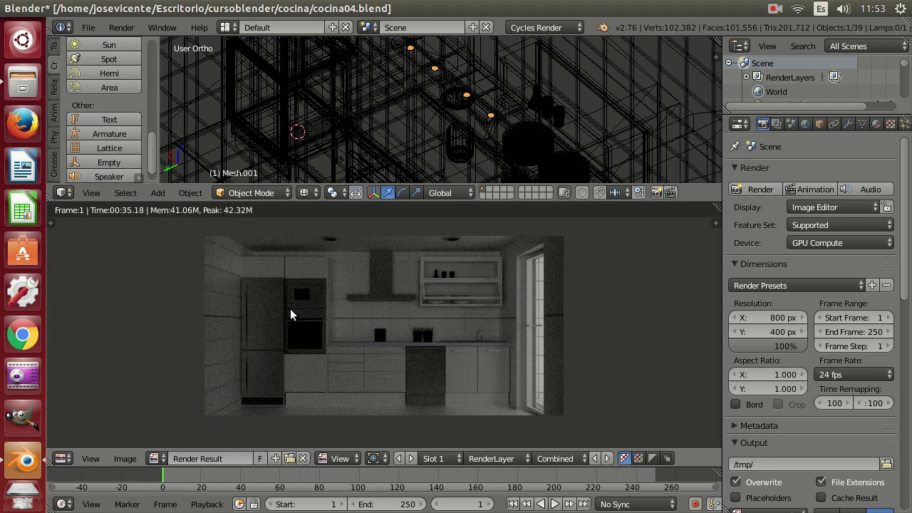
Save the render image as cocinamulticapalucesAO.exr.
{"action": "left_click", "coordinate": [124, 458]}
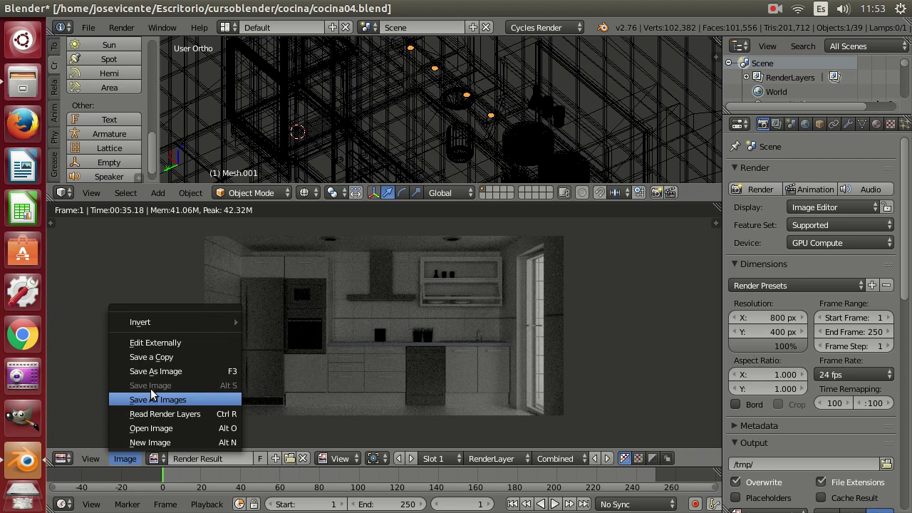
{"action": "left_click", "coordinate": [152, 372]}
{"action": "left_click", "coordinate": [283, 81]}
{"action": "left_click", "coordinate": [339, 81]}
{"action": "key", "text": "BackSpace"}
{"action": "key", "text": "BackSpace"}
{"action": "key", "text": "BackSpace"}
{"action": "key", "text": "BackSpace"}
{"action": "key", "text": "BackSpace"}
{"action": "type", "text": "AO"}
{"action": "key", "text": "Return"}
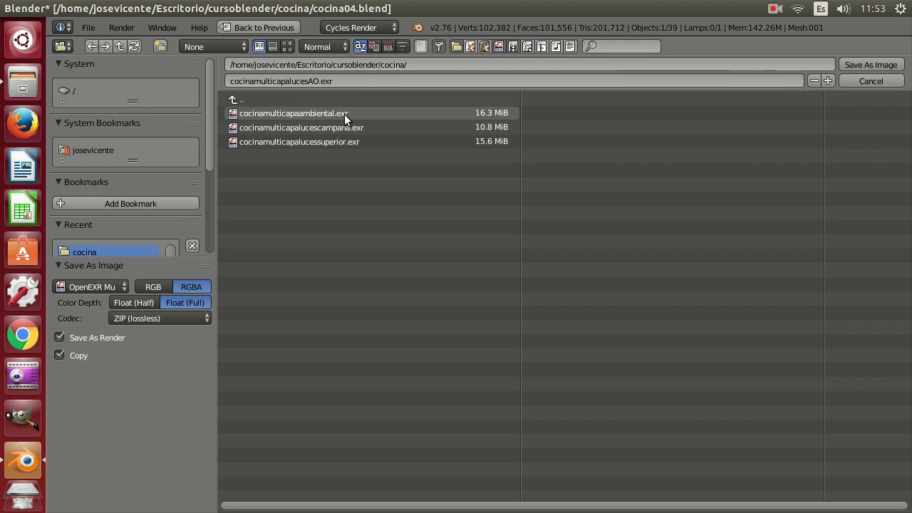
{"action": "left_click", "coordinate": [865, 65]}
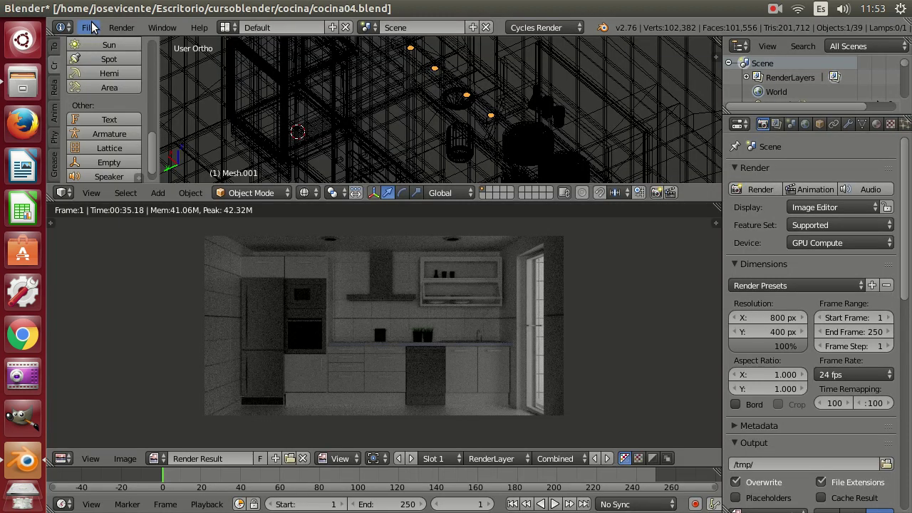
Save the scene as cocina05.blend.
{"action": "left_click", "coordinate": [88, 27]}
{"action": "left_click", "coordinate": [126, 154]}
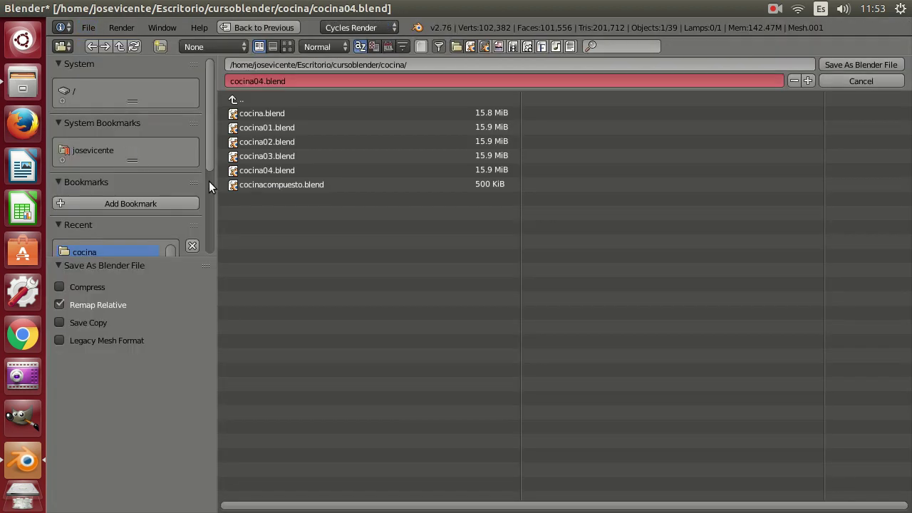
{"action": "left_click", "coordinate": [263, 82]}
{"action": "key", "text": "BackSpace"}
{"action": "type", "text": "5"}
{"action": "key", "text": "Return"}
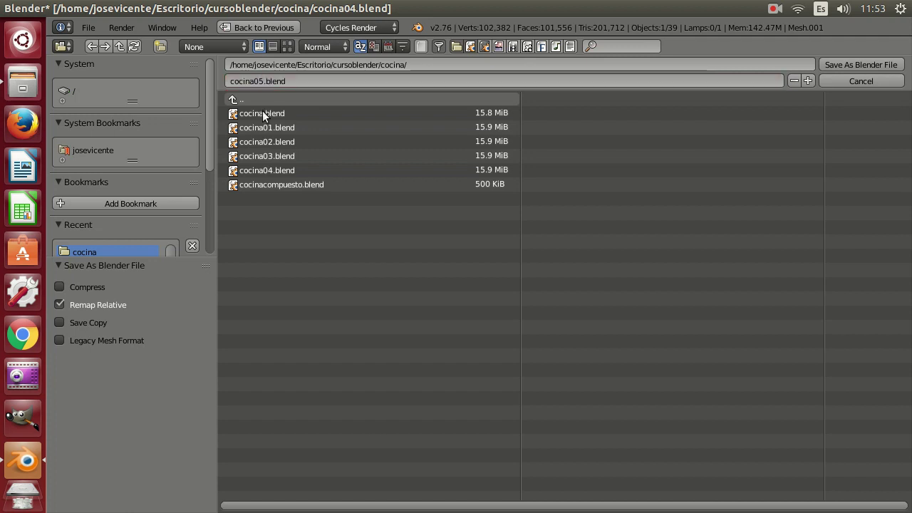
{"action": "left_click", "coordinate": [872, 64]}
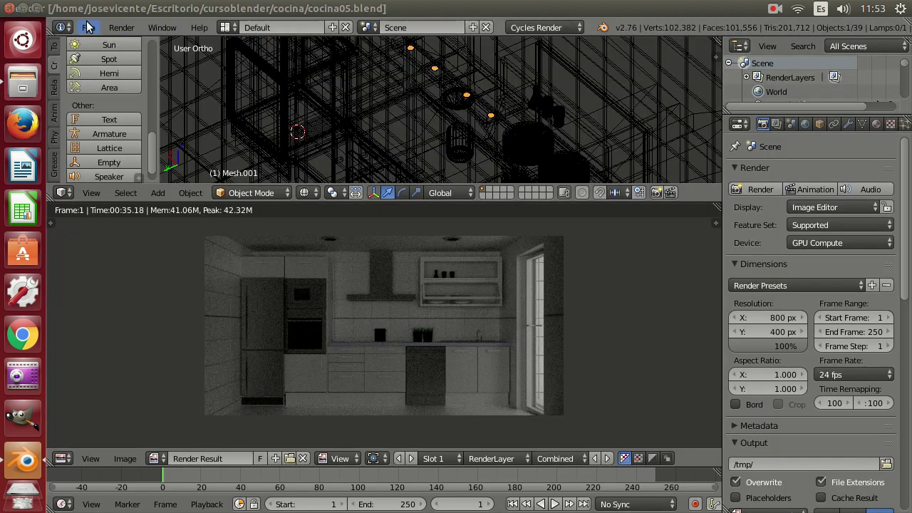
Open the recent file cocinacompuesto.blend to show its compositing node tree.
{"action": "left_click", "coordinate": [88, 28]}
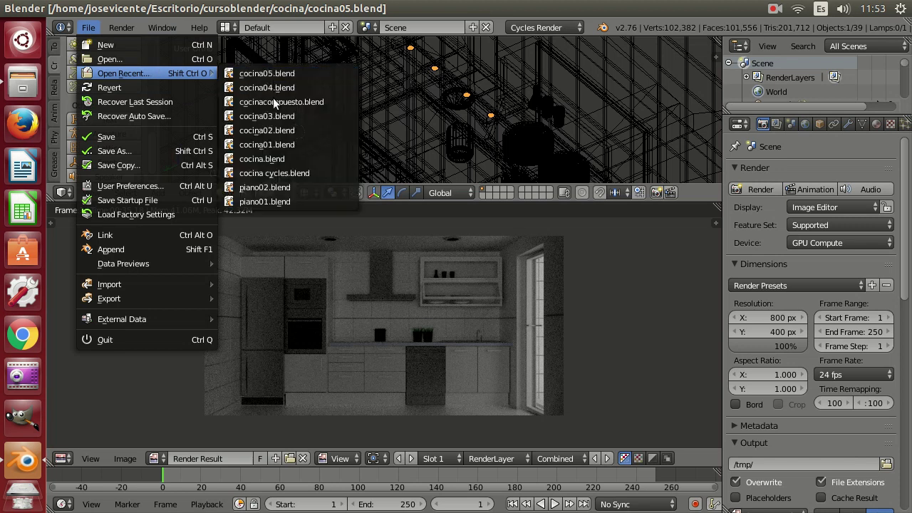
{"action": "mouse_move", "coordinate": [123, 73]}
{"action": "left_click", "coordinate": [272, 100]}
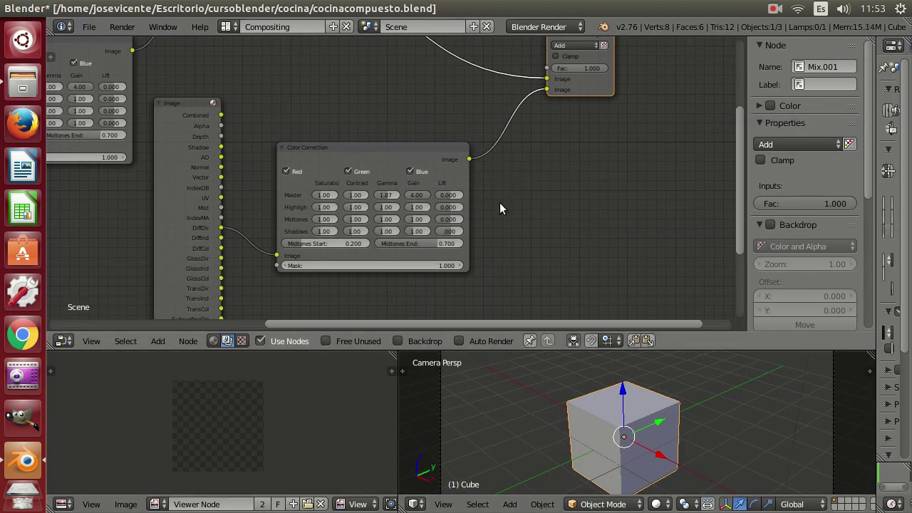
{"action": "scroll", "coordinate": [499, 203], "scroll_direction": "down", "scroll_amount": 1}
{"action": "scroll", "coordinate": [499, 202], "scroll_direction": "down", "scroll_amount": 2}
Move the top-left Image node up and left and centre the view on Color Correction.
{"action": "middle_click_drag", "start_coordinate": [366, 118], "coordinate": [458, 158]}
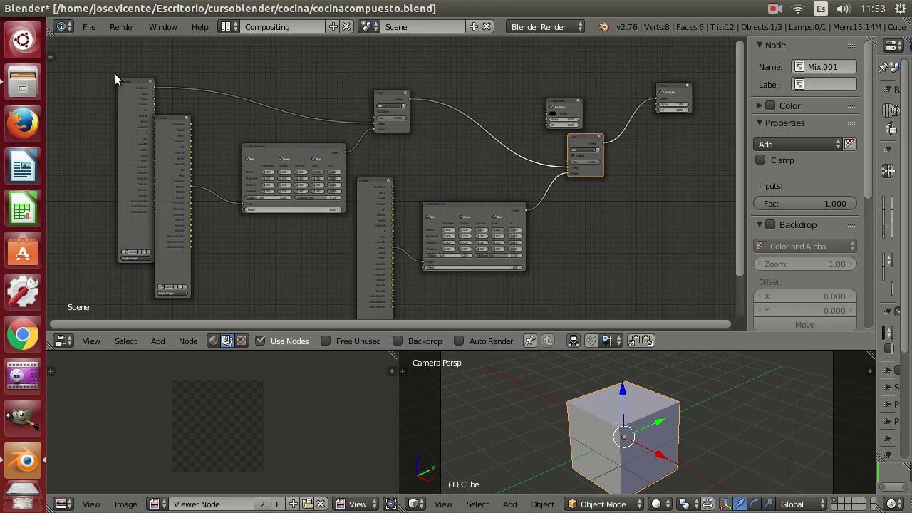
{"action": "left_click", "coordinate": [115, 79]}
{"action": "left_click_drag", "start_coordinate": [119, 78], "coordinate": [78, 64]}
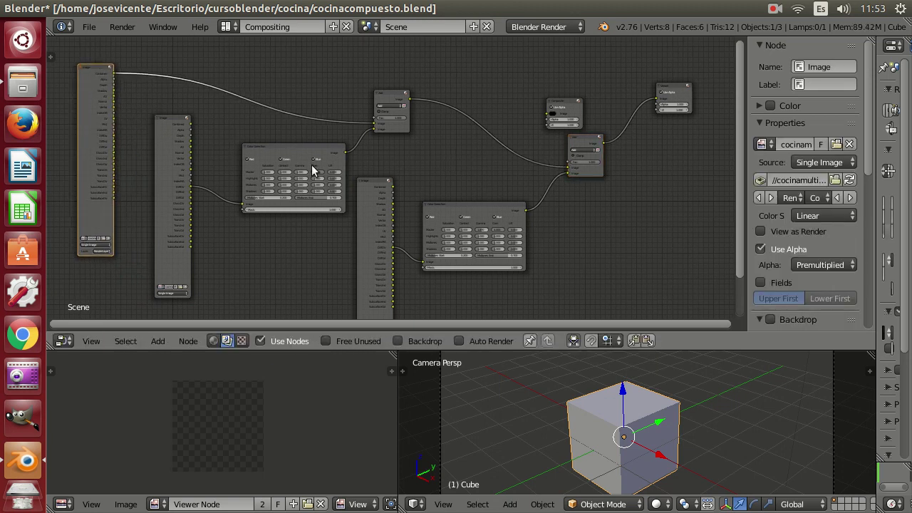
{"action": "scroll", "coordinate": [639, 255], "scroll_direction": "up", "scroll_amount": 1}
{"action": "middle_click_drag", "start_coordinate": [657, 249], "coordinate": [499, 188]}
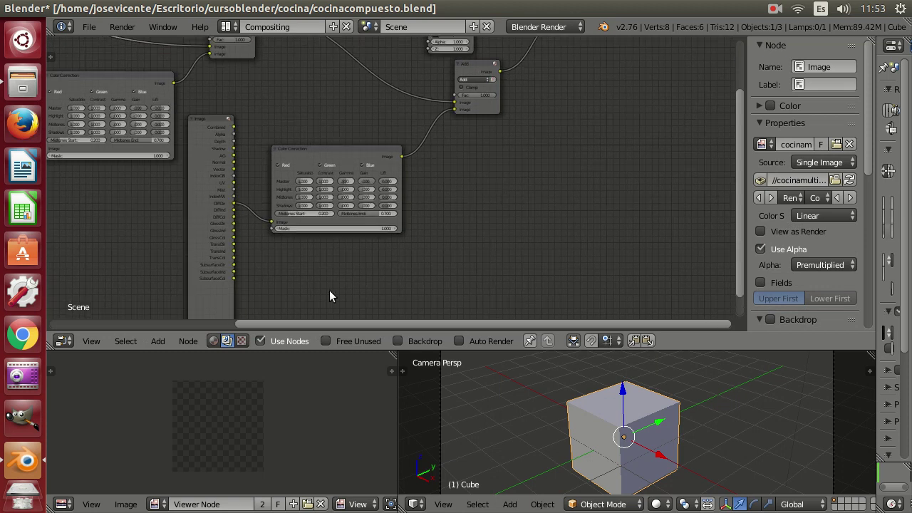
Add an Image node loading cocinamulticapalucesAO.exr and place it beside Color Correction.
{"action": "left_click", "coordinate": [164, 343]}
{"action": "mouse_move", "coordinate": [178, 310]}
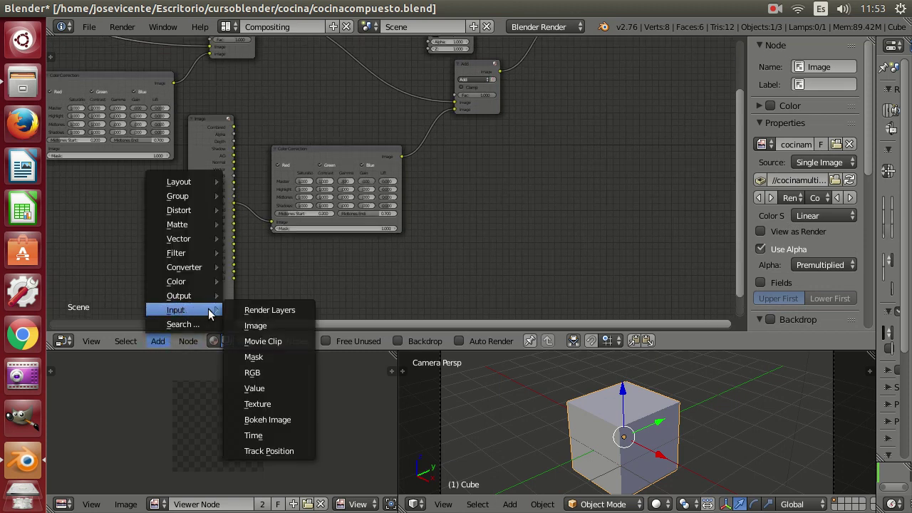
{"action": "left_click", "coordinate": [252, 326]}
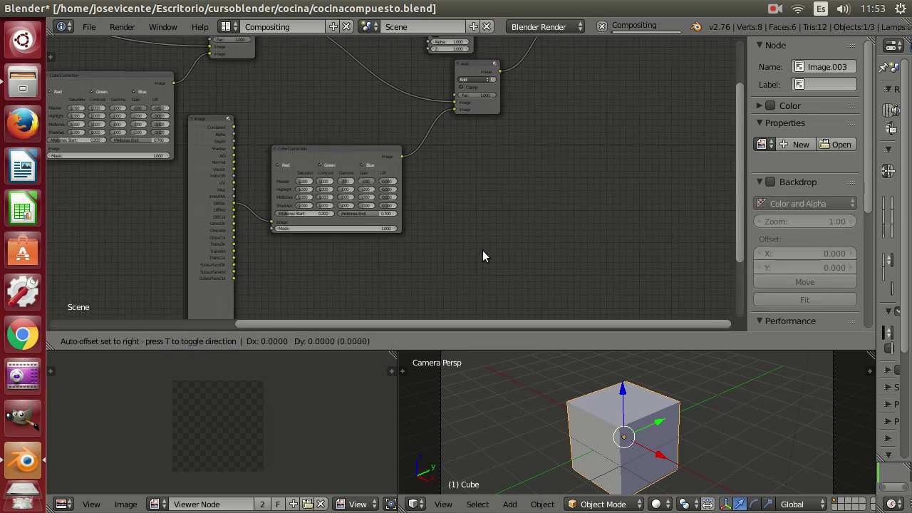
{"action": "left_click", "coordinate": [483, 257]}
{"action": "left_click_drag", "start_coordinate": [493, 254], "coordinate": [485, 242]}
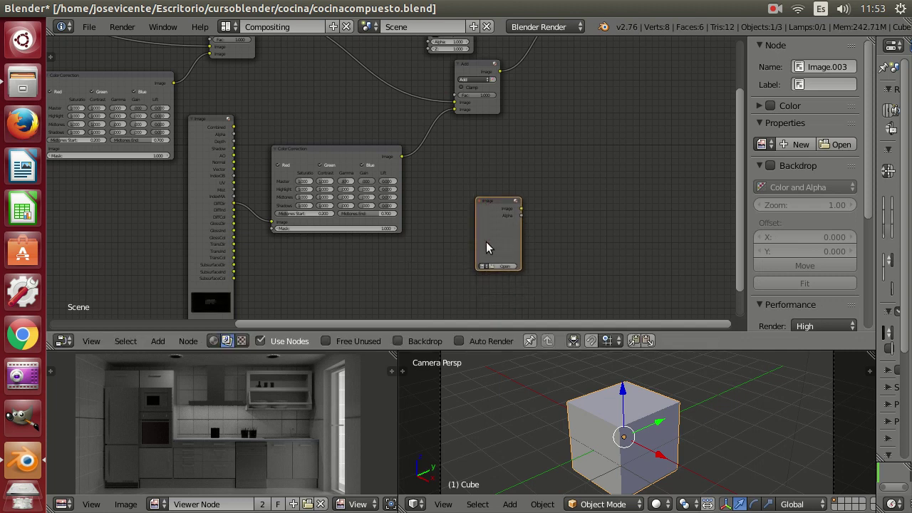
{"action": "left_click", "coordinate": [503, 266]}
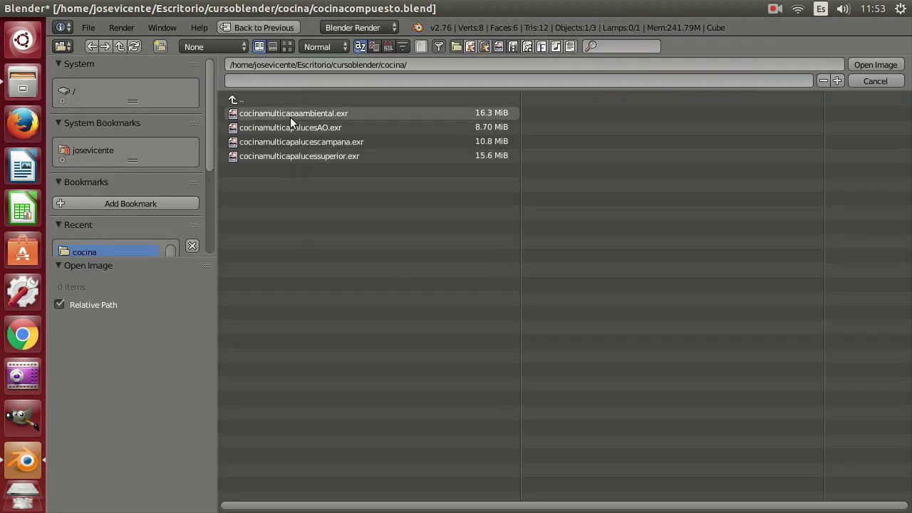
{"action": "left_click", "coordinate": [459, 126]}
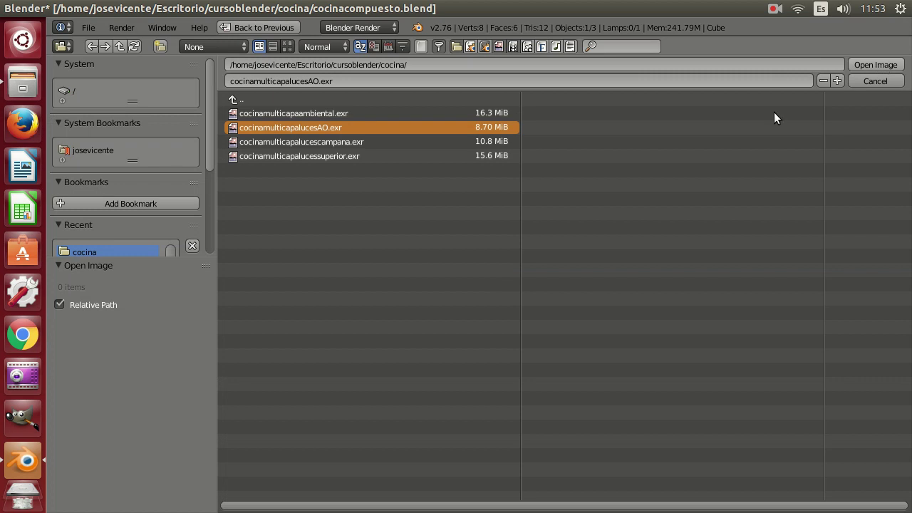
{"action": "key", "text": "Return"}
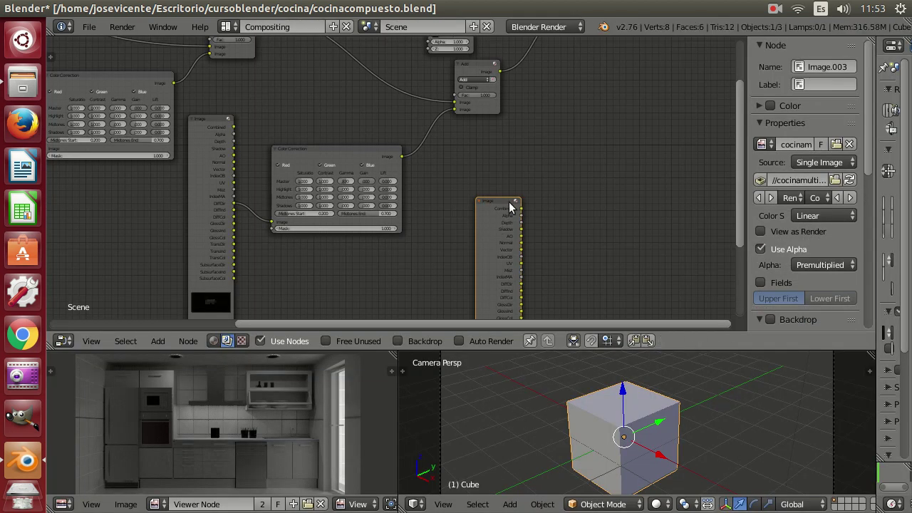
{"action": "left_click_drag", "start_coordinate": [508, 204], "coordinate": [464, 205]}
{"action": "middle_click_drag", "start_coordinate": [506, 143], "coordinate": [382, 185]}
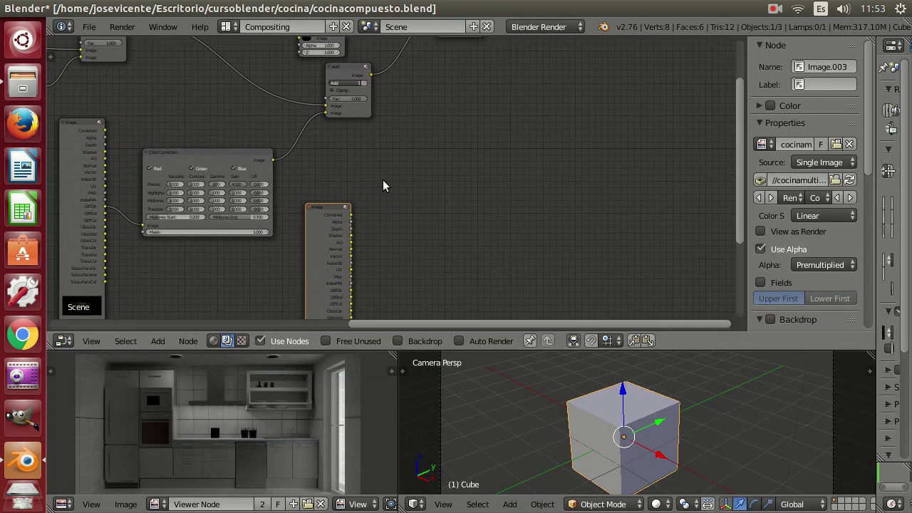
{"action": "left_click_drag", "start_coordinate": [329, 208], "coordinate": [350, 146]}
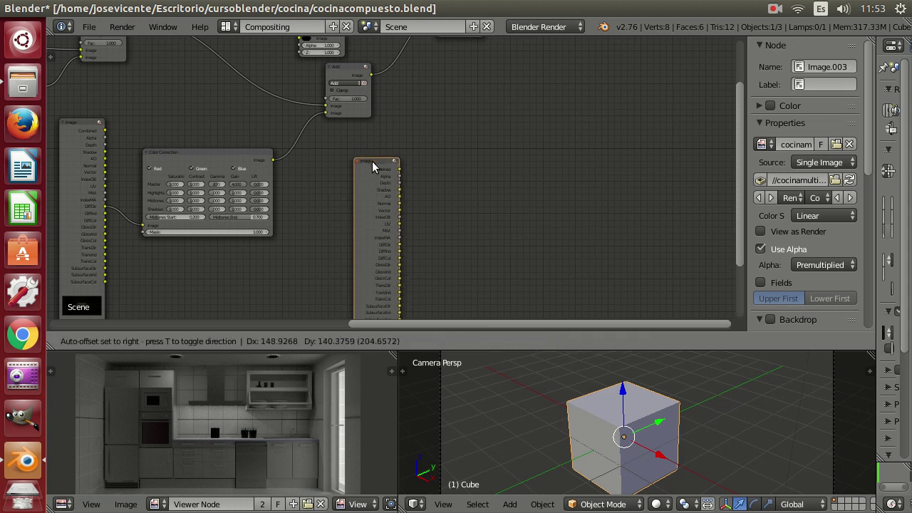
Add a Mix node beside the AO image and feed the Add node's result into it.
{"action": "left_click", "coordinate": [163, 342]}
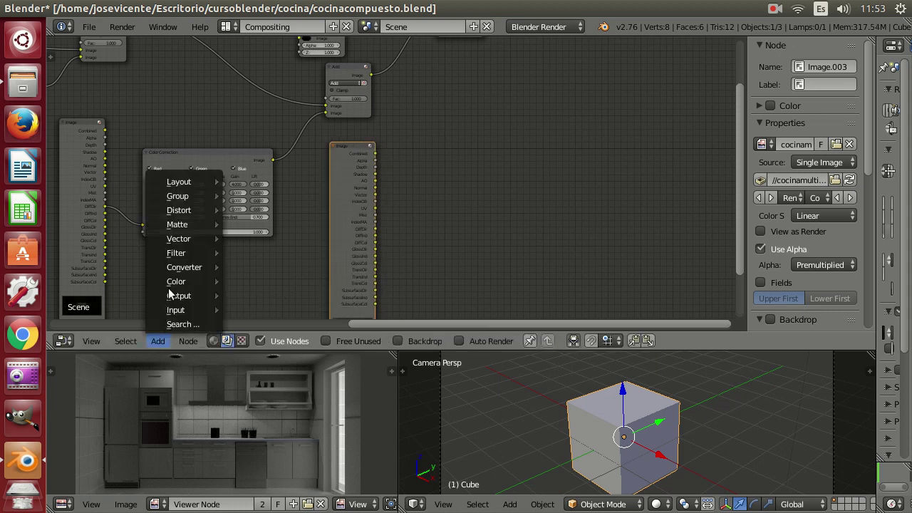
{"action": "left_click", "coordinate": [245, 282]}
{"action": "left_click", "coordinate": [417, 105]}
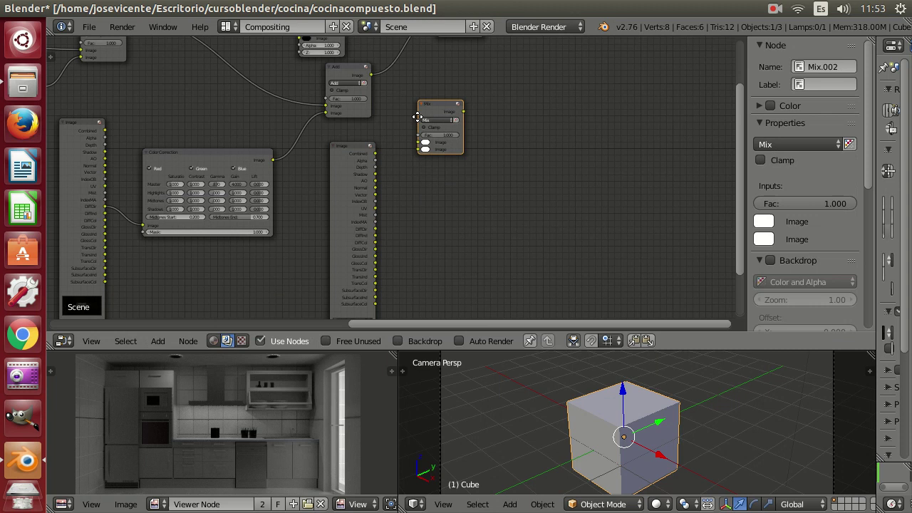
{"action": "scroll", "coordinate": [417, 105], "scroll_direction": "up", "scroll_amount": 2}
{"action": "middle_click_drag", "start_coordinate": [348, 72], "coordinate": [276, 140]}
{"action": "left_click_drag", "start_coordinate": [278, 137], "coordinate": [347, 235]}
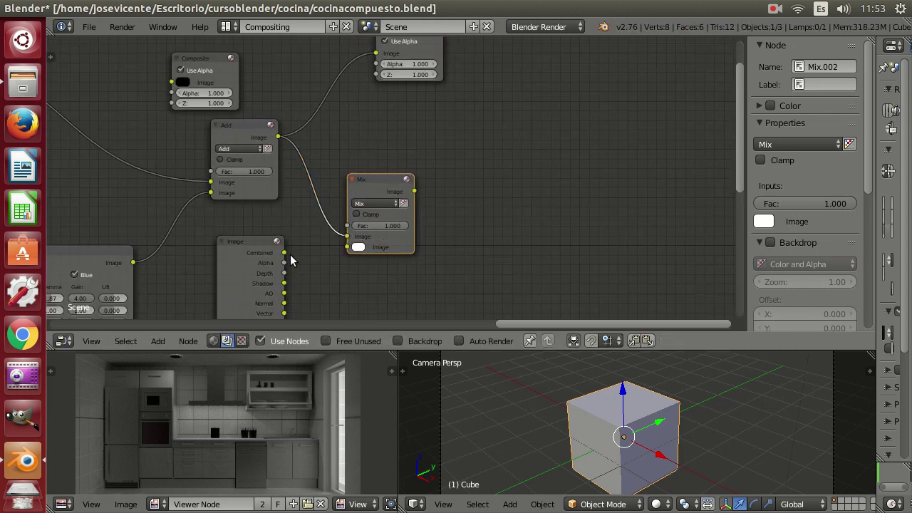
Reposition the Viewer node lower-right and preview the AO pass in it.
{"action": "middle_click_drag", "start_coordinate": [288, 261], "coordinate": [270, 211]}
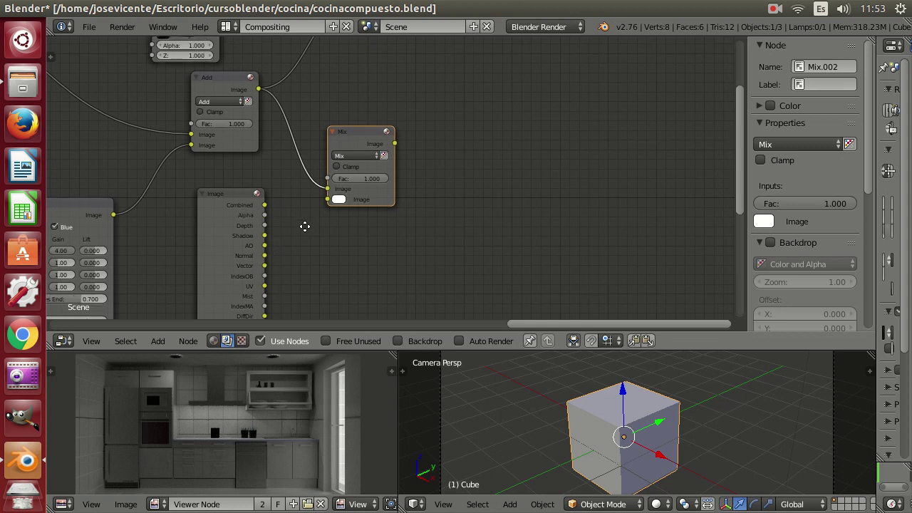
{"action": "scroll", "coordinate": [303, 230], "scroll_direction": "down", "scroll_amount": 3}
{"action": "middle_click_drag", "start_coordinate": [396, 62], "coordinate": [401, 84]}
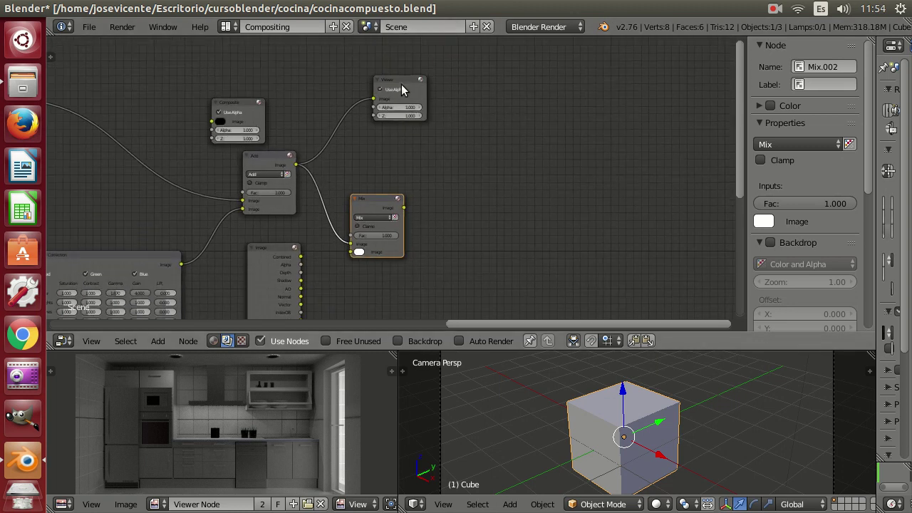
{"action": "left_click_drag", "start_coordinate": [395, 86], "coordinate": [448, 240]}
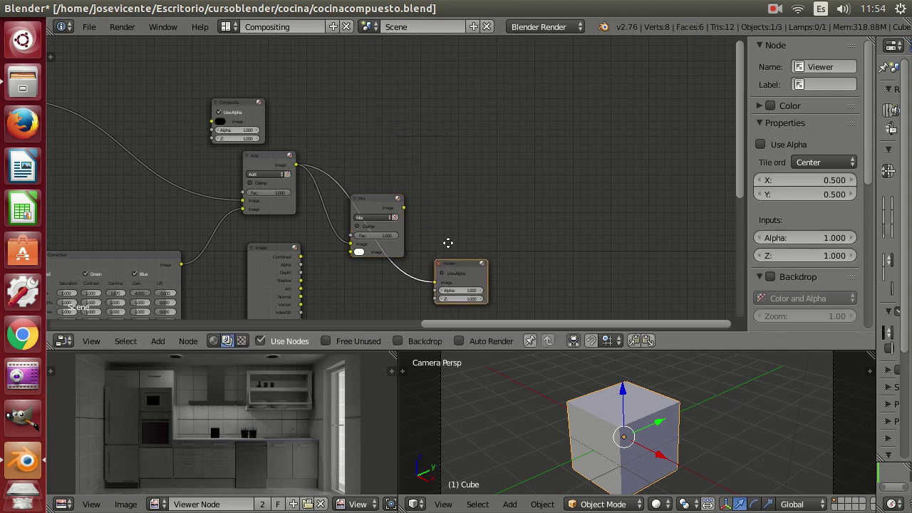
{"action": "middle_click_drag", "start_coordinate": [448, 240], "coordinate": [379, 174]}
{"action": "scroll", "coordinate": [285, 173], "scroll_direction": "up", "scroll_amount": 2}
{"action": "left_click_drag", "start_coordinate": [239, 165], "coordinate": [409, 154]}
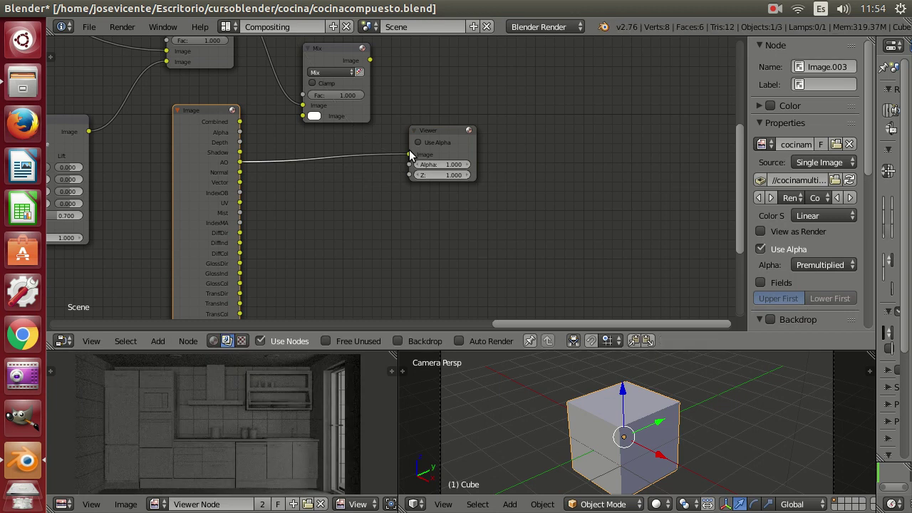
Connect the Mix output to the Viewer and the AO pass to Mix's second image input.
{"action": "middle_click_drag", "start_coordinate": [369, 192], "coordinate": [335, 299]}
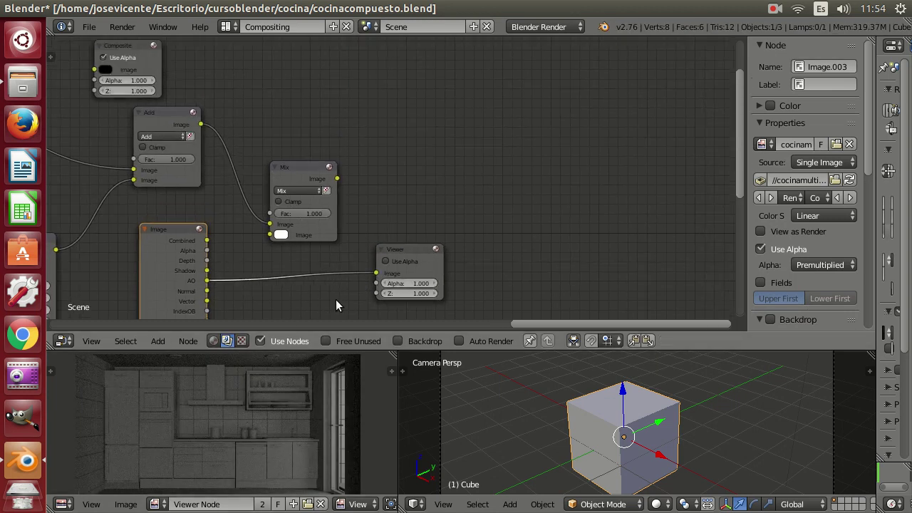
{"action": "left_click_drag", "start_coordinate": [390, 253], "coordinate": [419, 201]}
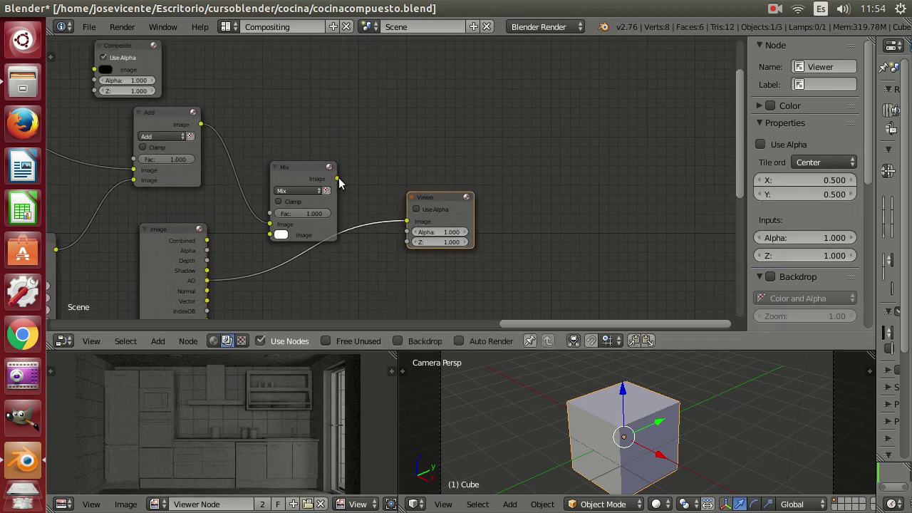
{"action": "left_click_drag", "start_coordinate": [337, 179], "coordinate": [407, 221]}
{"action": "left_click_drag", "start_coordinate": [206, 280], "coordinate": [270, 234]}
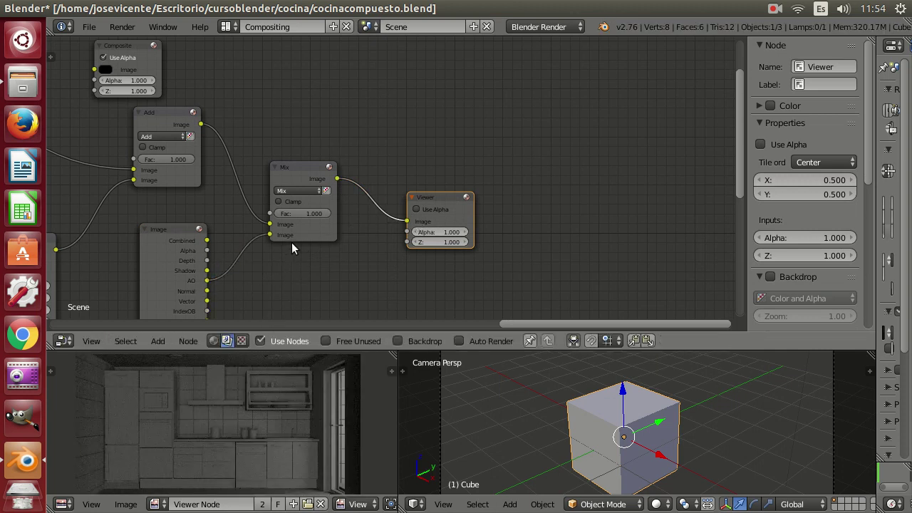
Set the Mix node to Add blending with a factor of 0.273.
{"action": "left_click", "coordinate": [310, 191]}
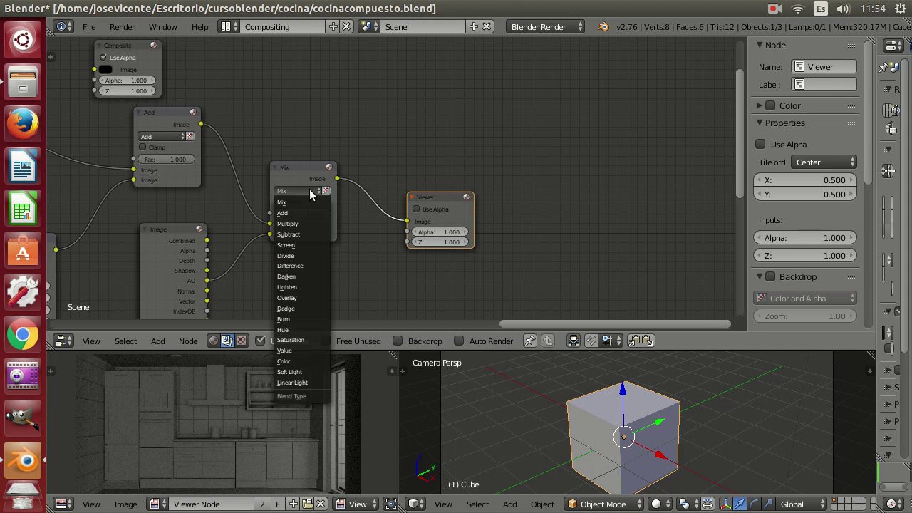
{"action": "left_click", "coordinate": [302, 213]}
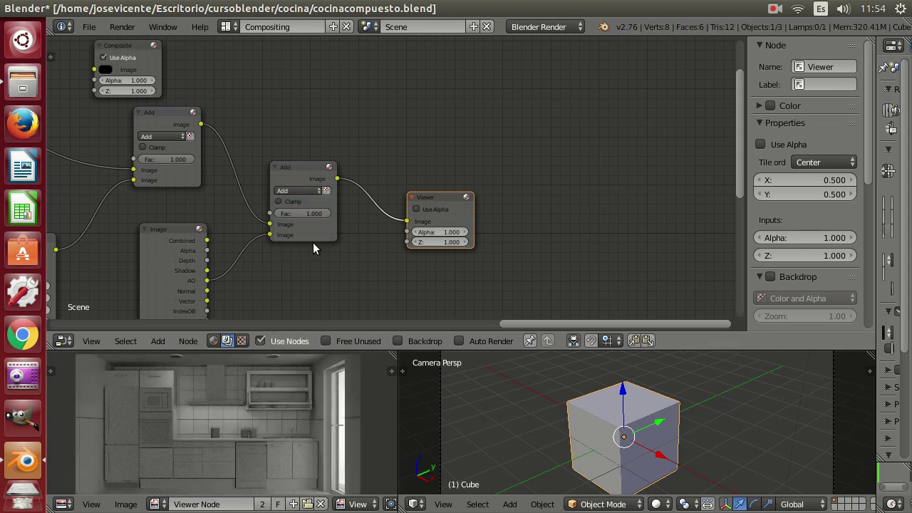
{"action": "middle_click_drag", "start_coordinate": [334, 272], "coordinate": [365, 199]}
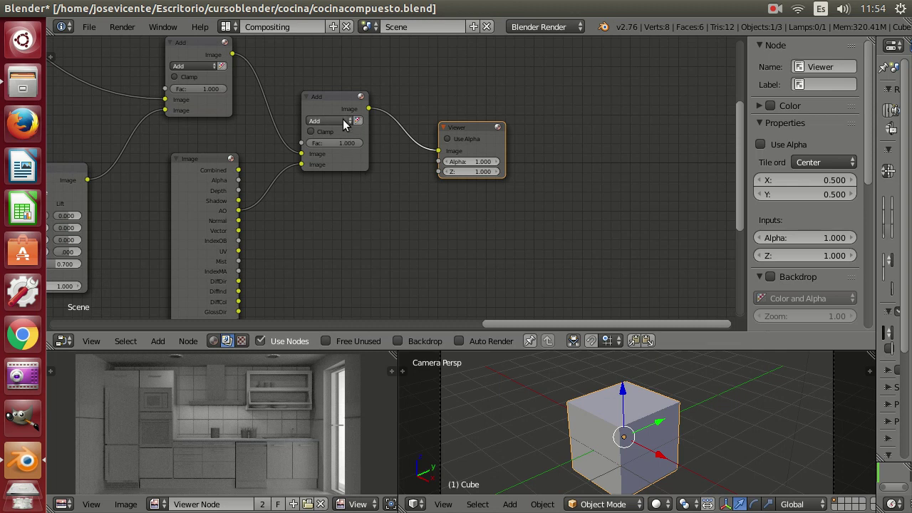
{"action": "mouse_move", "coordinate": [344, 142]}
{"action": "left_mouse_down"}
{"action": "mouse_move", "coordinate": [307, 142]}
{"action": "mouse_move", "coordinate": [340, 160]}
{"action": "left_mouse_up"}
{"action": "middle_click_drag", "start_coordinate": [337, 202], "coordinate": [349, 205]}
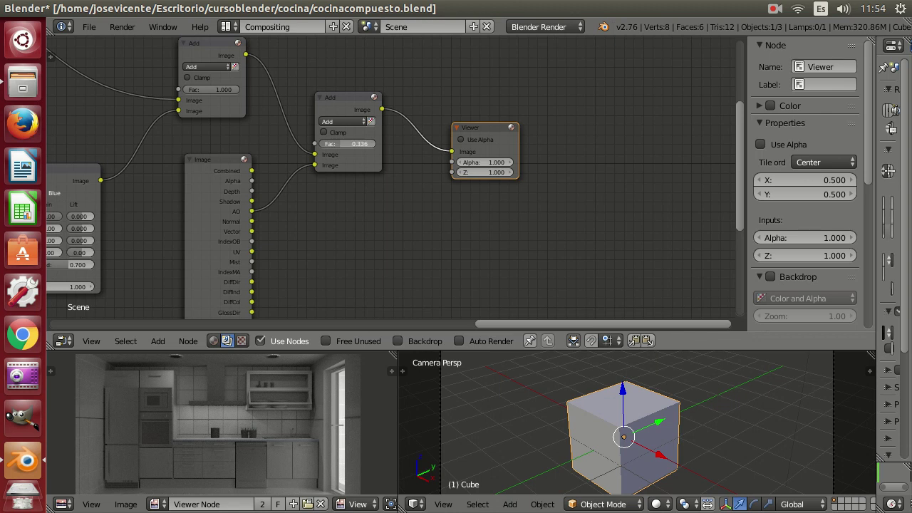
{"action": "mouse_move", "coordinate": [332, 147]}
{"action": "left_mouse_down"}
{"action": "mouse_move", "coordinate": [322, 146]}
{"action": "mouse_move", "coordinate": [337, 143]}
{"action": "left_mouse_up"}
{"action": "middle_click_drag", "start_coordinate": [342, 253], "coordinate": [348, 247]}
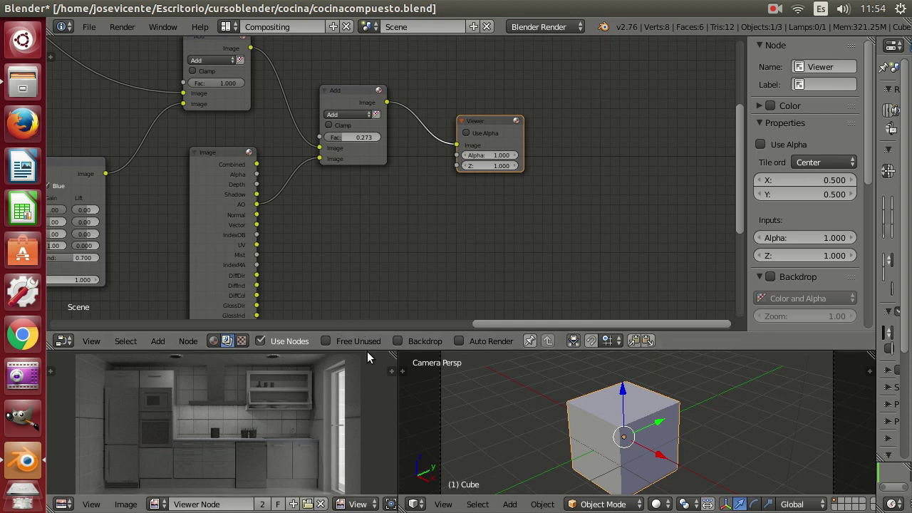
Give the image preview more height and move the Viewer node further right.
{"action": "left_click_drag", "start_coordinate": [367, 350], "coordinate": [368, 327]}
{"action": "mouse_move", "coordinate": [334, 188]}
{"action": "middle_mouse_down"}
{"action": "mouse_move", "coordinate": [476, 199]}
{"action": "mouse_move", "coordinate": [511, 189]}
{"action": "mouse_move", "coordinate": [400, 191]}
{"action": "middle_mouse_up"}
{"action": "scroll", "coordinate": [465, 202], "scroll_direction": "down", "scroll_amount": 2}
{"action": "left_click_drag", "start_coordinate": [466, 140], "coordinate": [587, 142]}
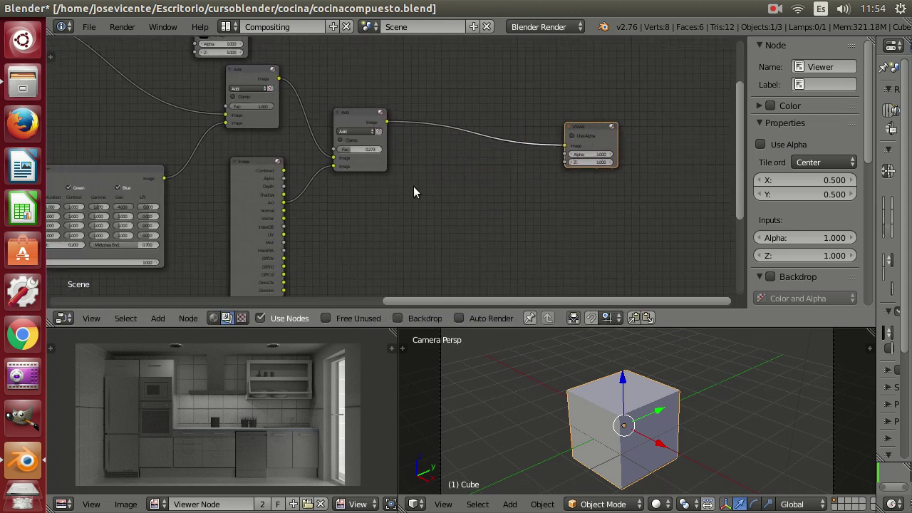
Insert a Color Correction node on the link between the Add node and the Viewer.
{"action": "left_click", "coordinate": [160, 318]}
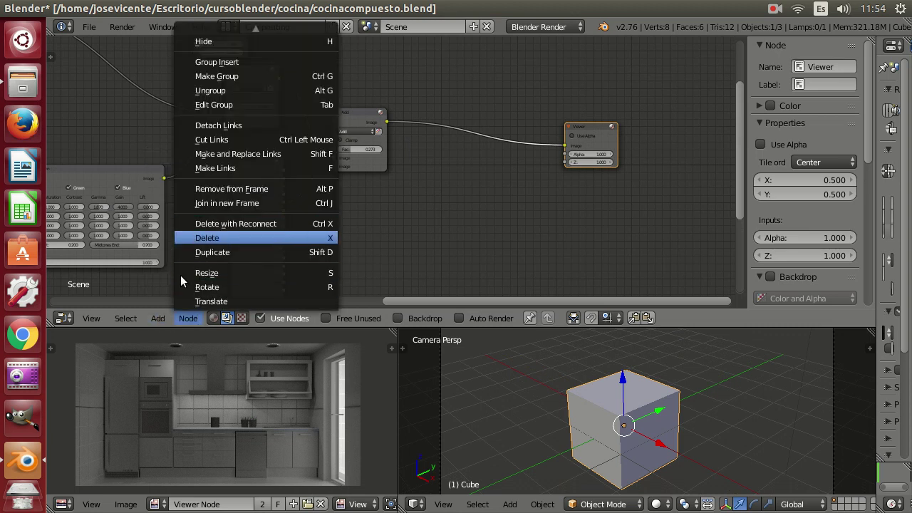
{"action": "mouse_move", "coordinate": [178, 258]}
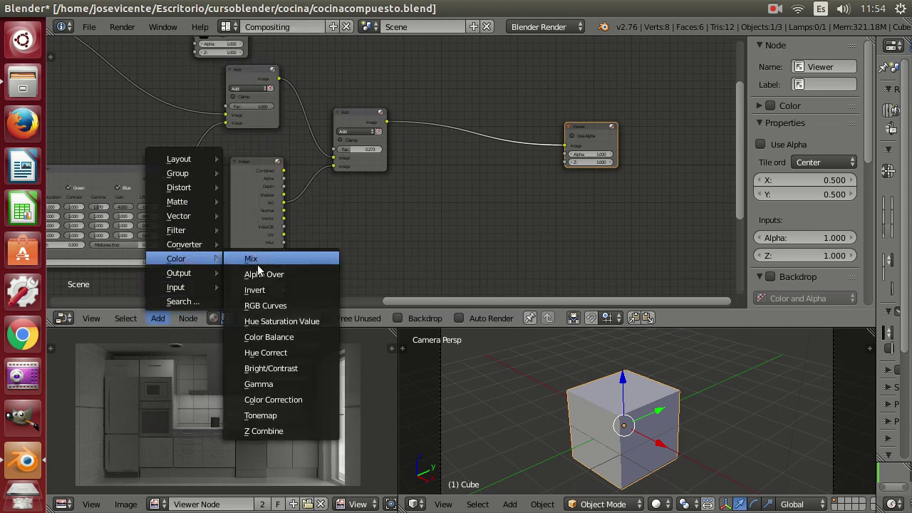
{"action": "left_click", "coordinate": [269, 400]}
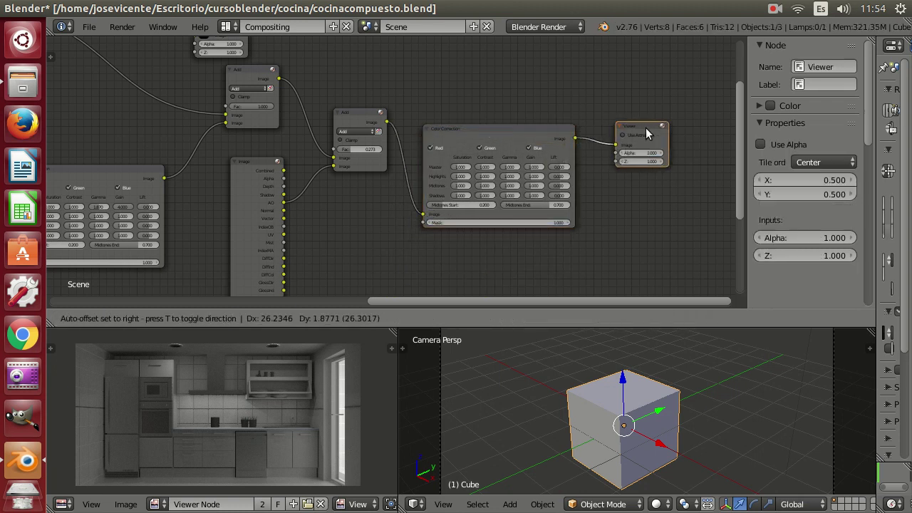
{"action": "left_click", "coordinate": [647, 133]}
{"action": "scroll", "coordinate": [499, 157], "scroll_direction": "up", "scroll_amount": 3}
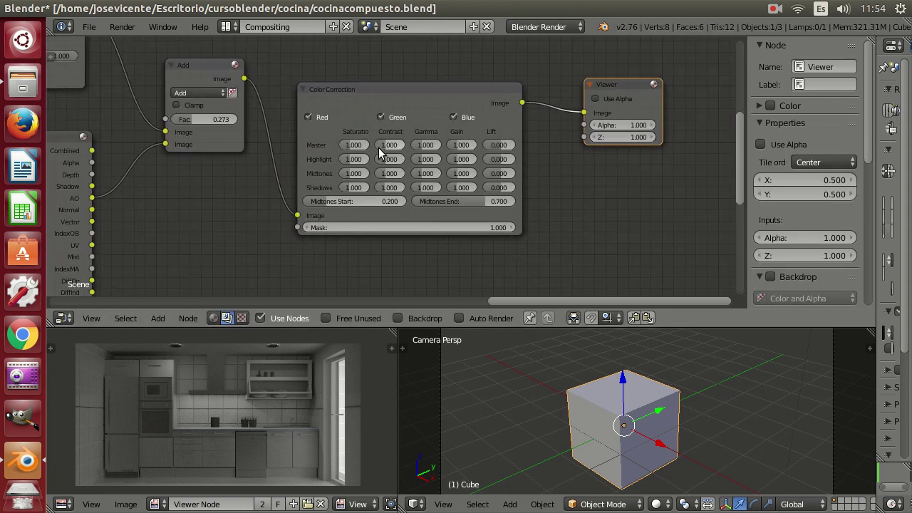
{"action": "scroll", "coordinate": [379, 152], "scroll_direction": "up", "scroll_amount": 1}
{"action": "scroll", "coordinate": [388, 148], "scroll_direction": "up", "scroll_amount": 1}
Set the Master contrast to 1.08, gamma 1.43 and gain 0.65 to soften the preview.
{"action": "mouse_move", "coordinate": [390, 141]}
{"action": "left_mouse_down"}
{"action": "mouse_move", "coordinate": [377, 141]}
{"action": "mouse_move", "coordinate": [416, 139]}
{"action": "left_mouse_up"}
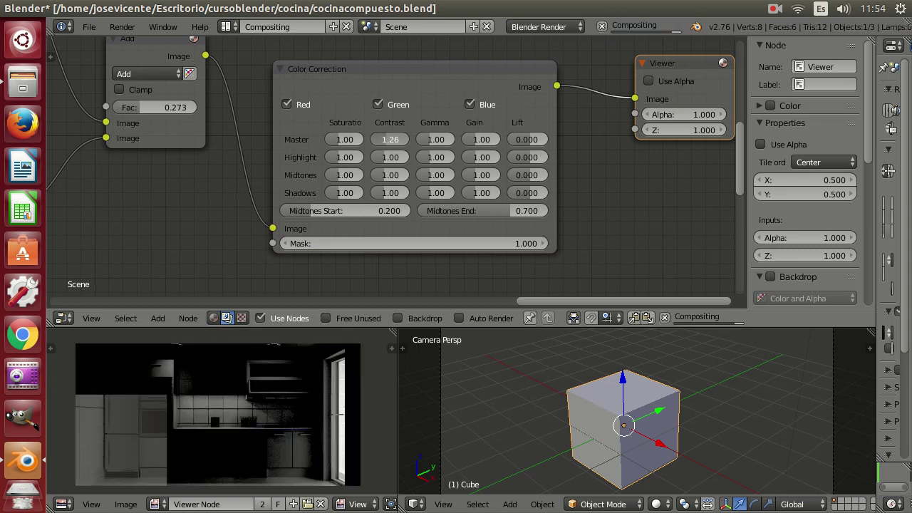
{"action": "mouse_move", "coordinate": [417, 139]}
{"action": "left_mouse_down"}
{"action": "mouse_move", "coordinate": [402, 139]}
{"action": "mouse_move", "coordinate": [459, 140]}
{"action": "left_mouse_up"}
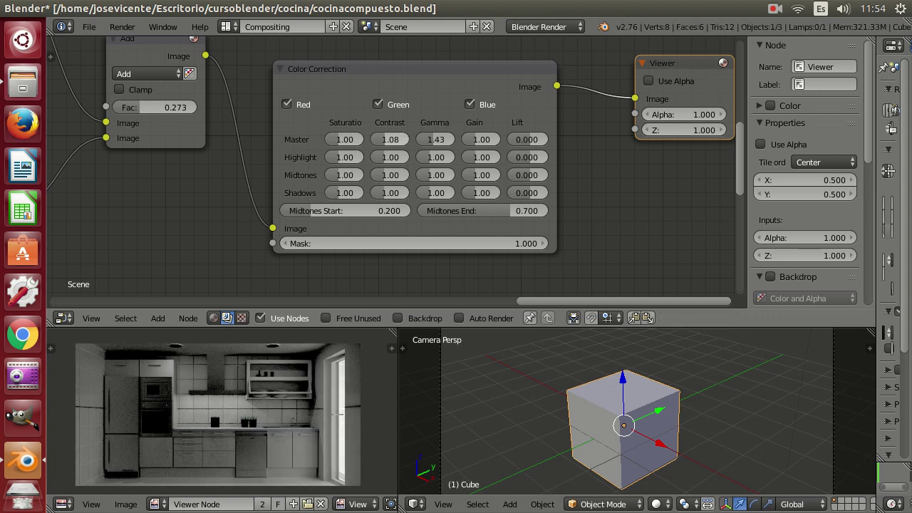
{"action": "mouse_move", "coordinate": [481, 140]}
{"action": "left_mouse_down"}
{"action": "mouse_move", "coordinate": [437, 140]}
{"action": "mouse_move", "coordinate": [496, 140]}
{"action": "left_mouse_up"}
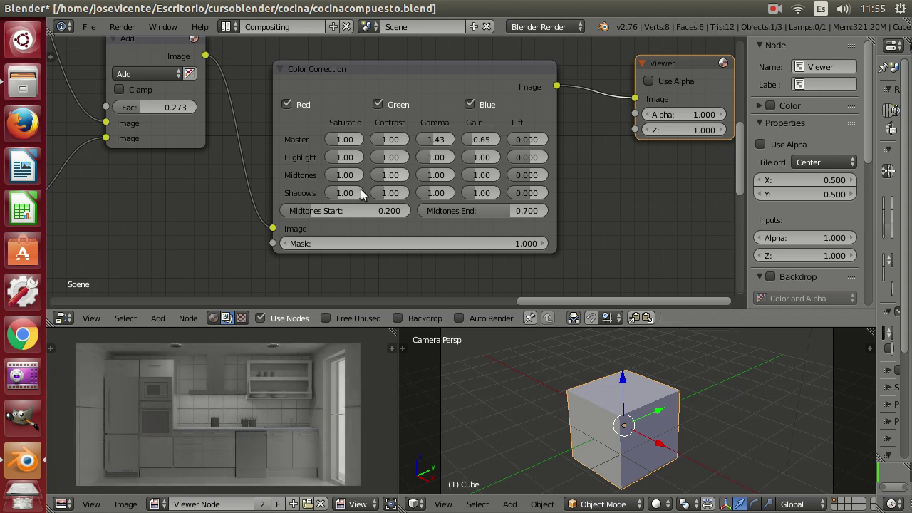
{"action": "scroll", "coordinate": [500, 199], "scroll_direction": "down", "scroll_amount": 1}
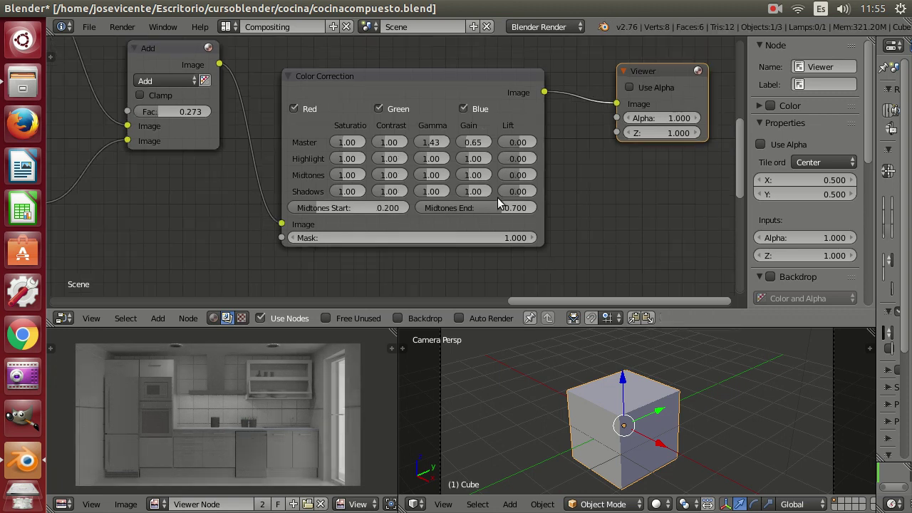
{"action": "scroll", "coordinate": [499, 198], "scroll_direction": "down", "scroll_amount": 1}
{"action": "scroll", "coordinate": [499, 196], "scroll_direction": "down", "scroll_amount": 1}
{"action": "scroll", "coordinate": [500, 197], "scroll_direction": "down", "scroll_amount": 1}
{"action": "middle_click_drag", "start_coordinate": [336, 215], "coordinate": [497, 229]}
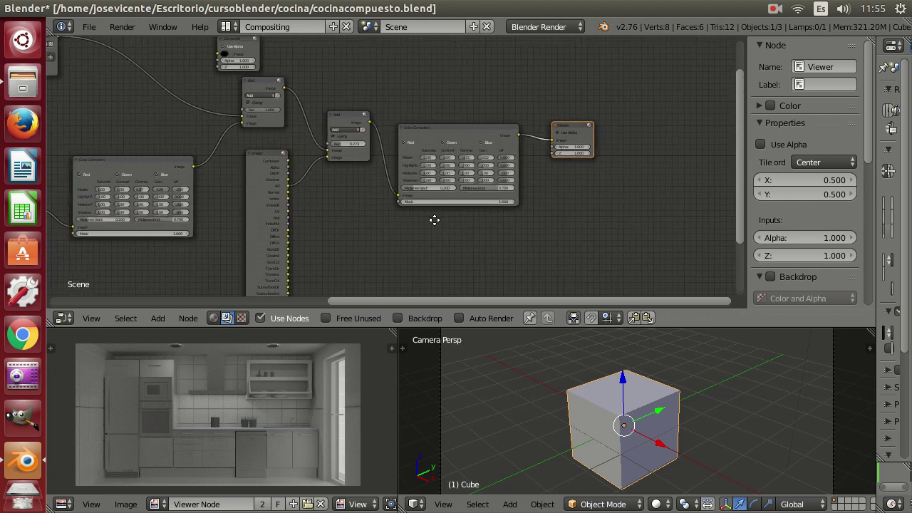
{"action": "middle_click_drag", "start_coordinate": [309, 150], "coordinate": [440, 161]}
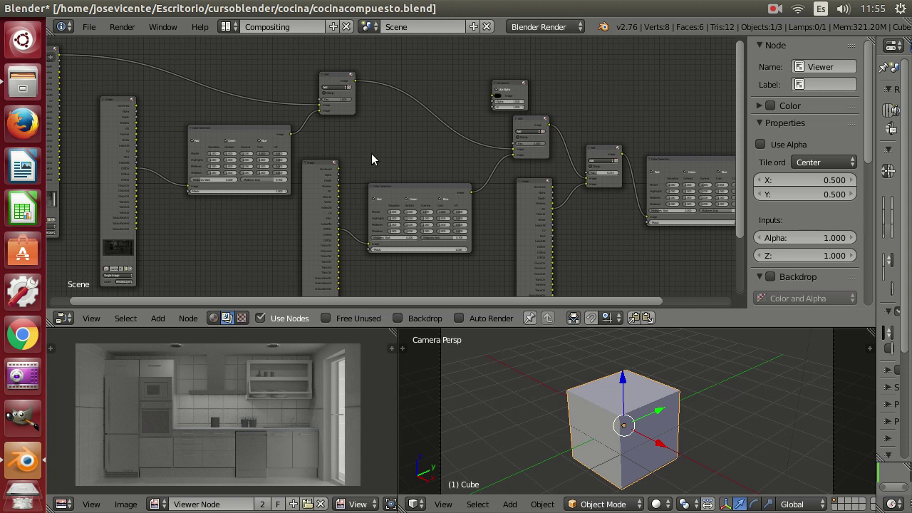
In the file manager, browse to Escritorio > cursoblender > cocina.
{"action": "key", "text": "alt+Tab"}
{"action": "left_click", "coordinate": [476, 273]}
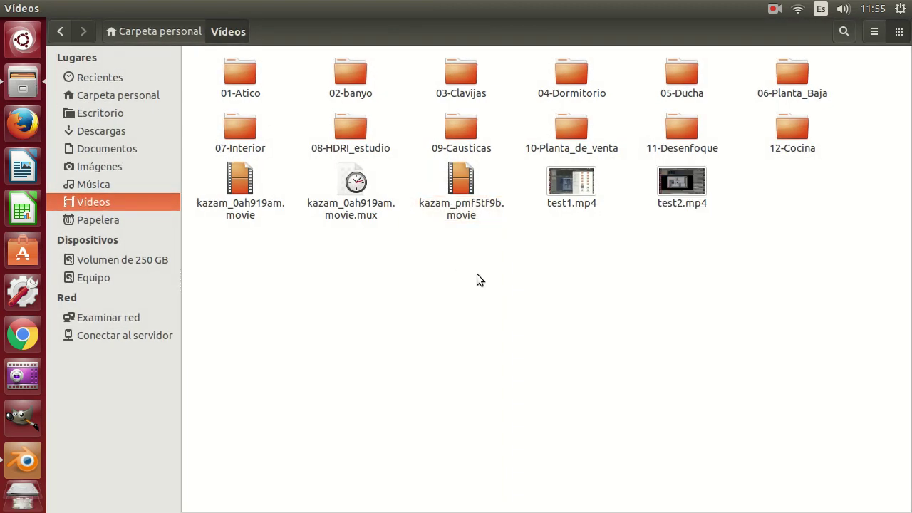
{"action": "left_click", "coordinate": [100, 112]}
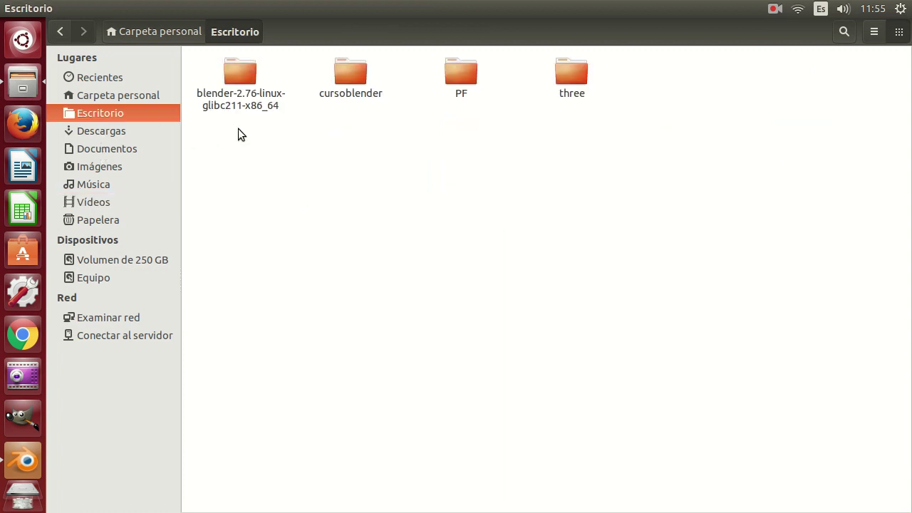
{"action": "double_click", "coordinate": [356, 67]}
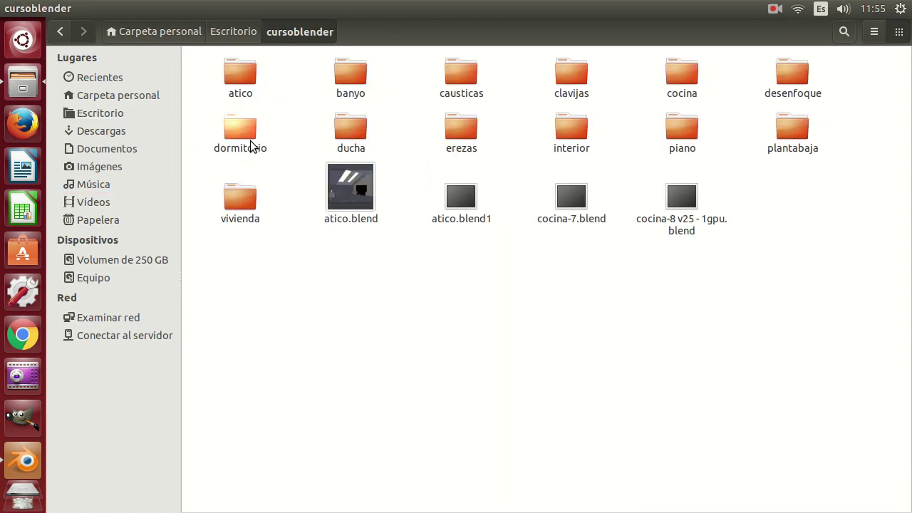
{"action": "double_click", "coordinate": [669, 75]}
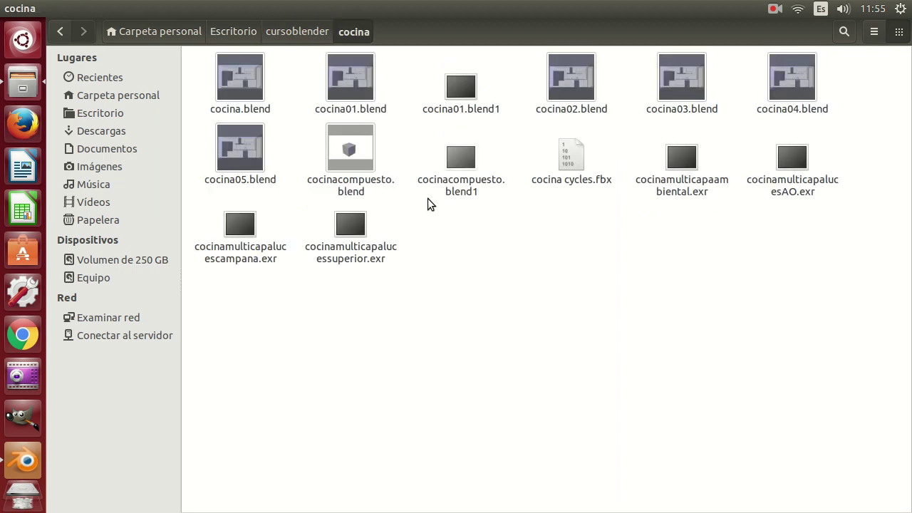
List the cocina folder in detail view, check the multilayer EXR files, and close the file manager.
{"action": "left_click", "coordinate": [688, 170]}
{"action": "left_click", "coordinate": [874, 31]}
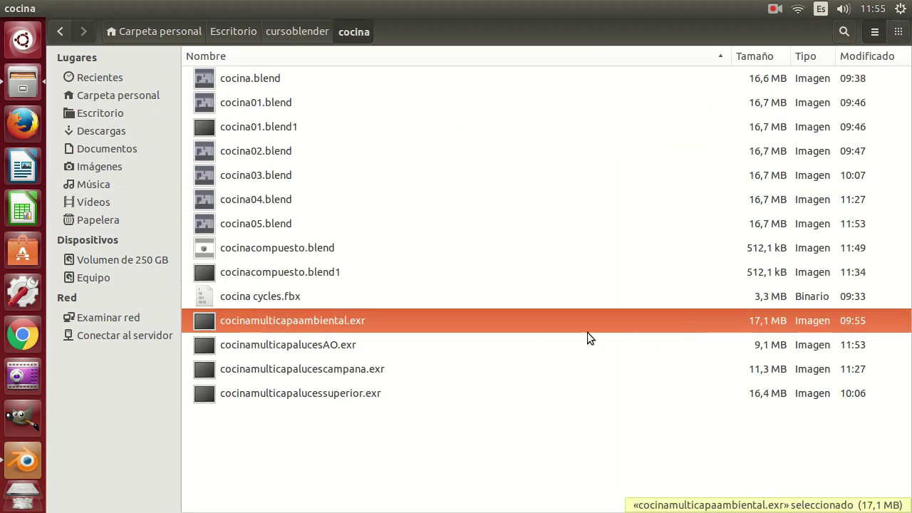
{"action": "left_click", "coordinate": [760, 367]}
{"action": "left_click", "coordinate": [748, 320]}
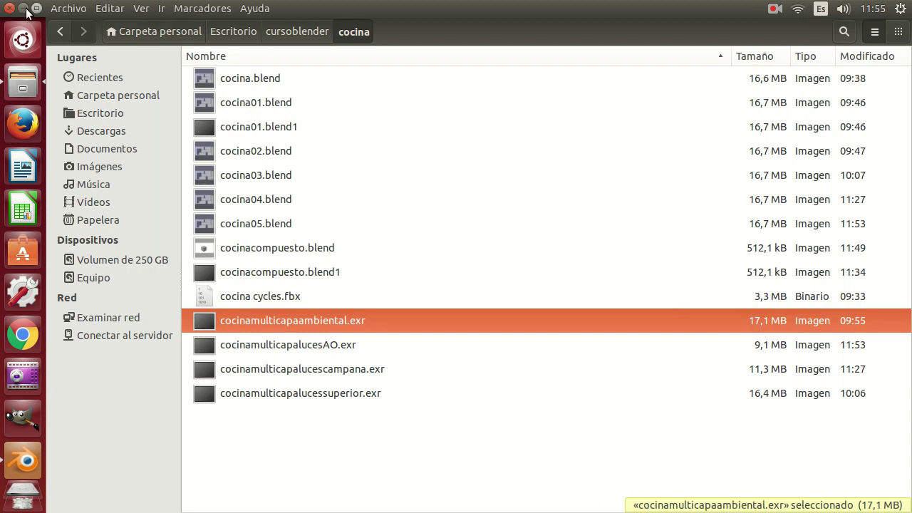
{"action": "left_click", "coordinate": [22, 8]}
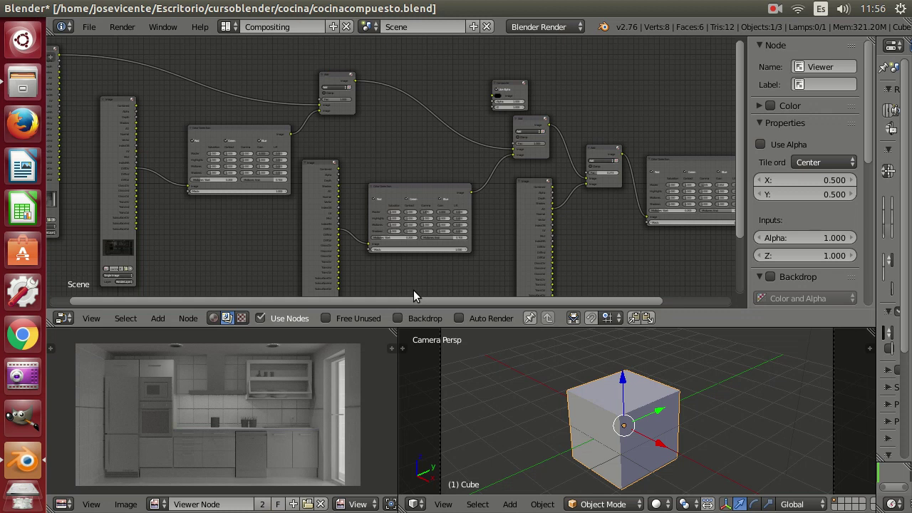
Save cocinacompuesto.blend with the finished compositing node tree.
{"action": "left_click", "coordinate": [89, 26]}
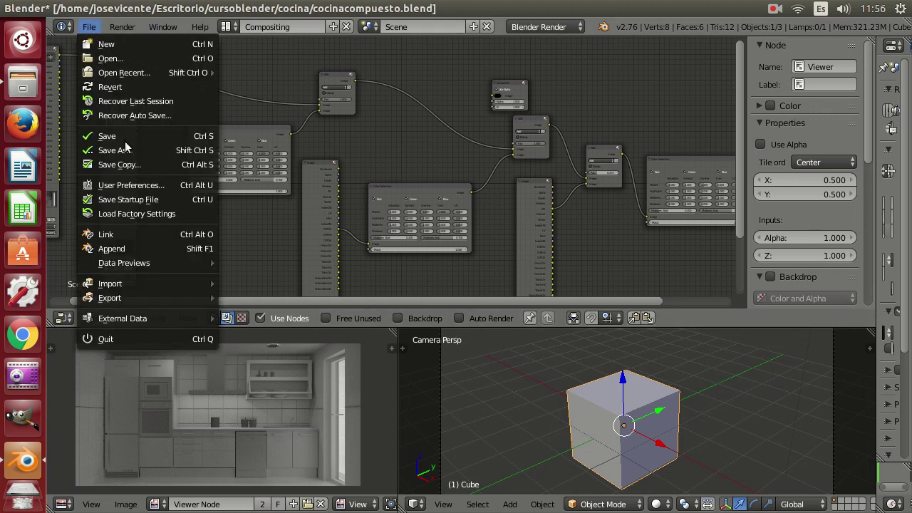